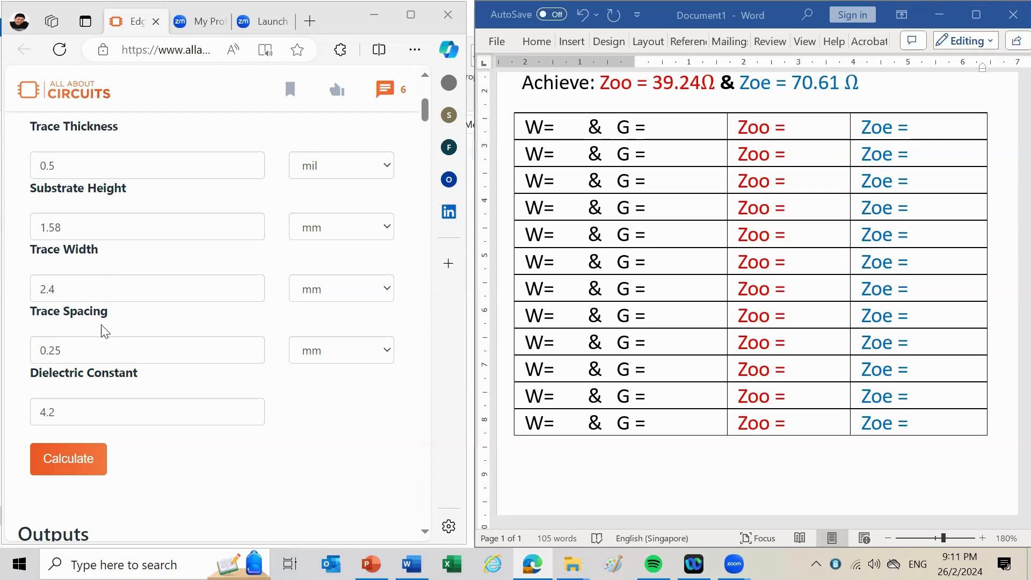
Step: Scroll down to the empty 12-row W/G trial table below the target values
scroll(102, 329, "down", 6)
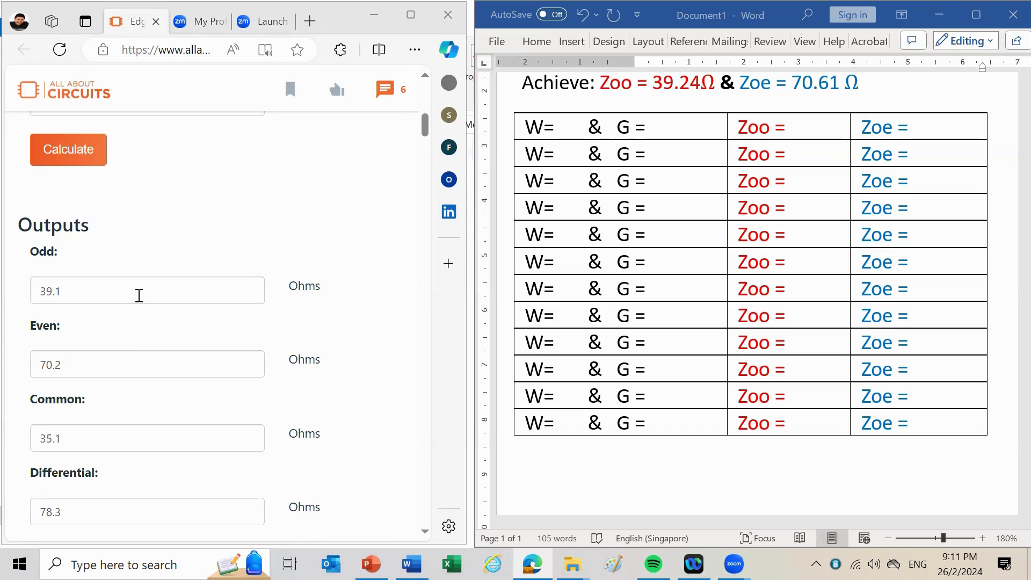
scroll(139, 295, "up", 5)
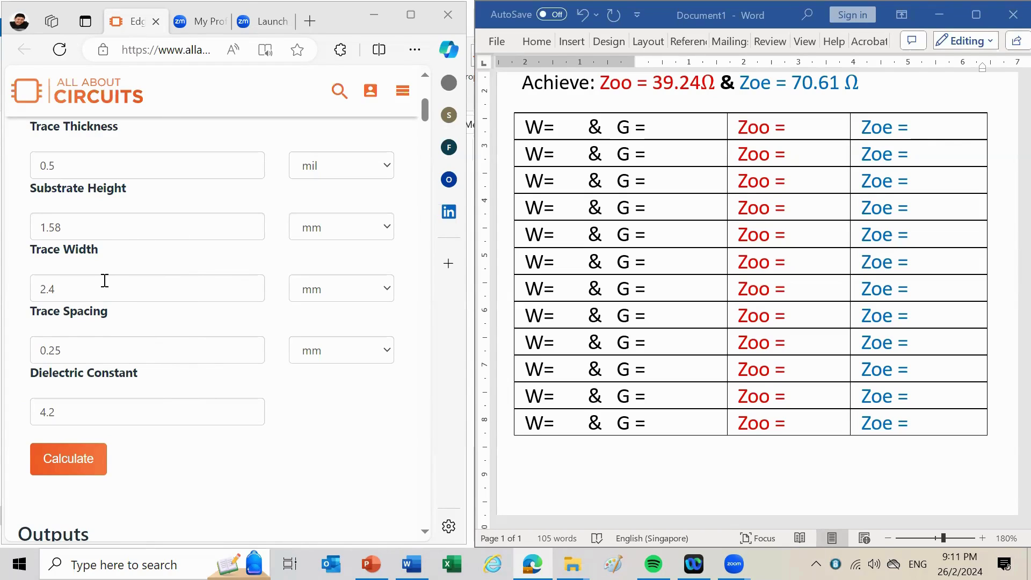
scroll(123, 338, "down", 5)
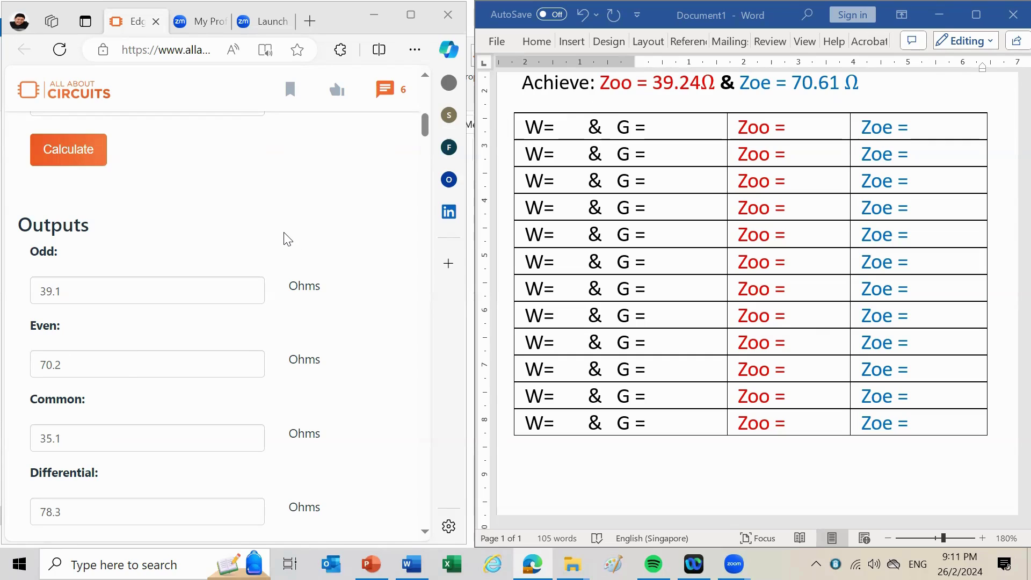
scroll(287, 239, "up", 4)
scroll(285, 236, "up", 2)
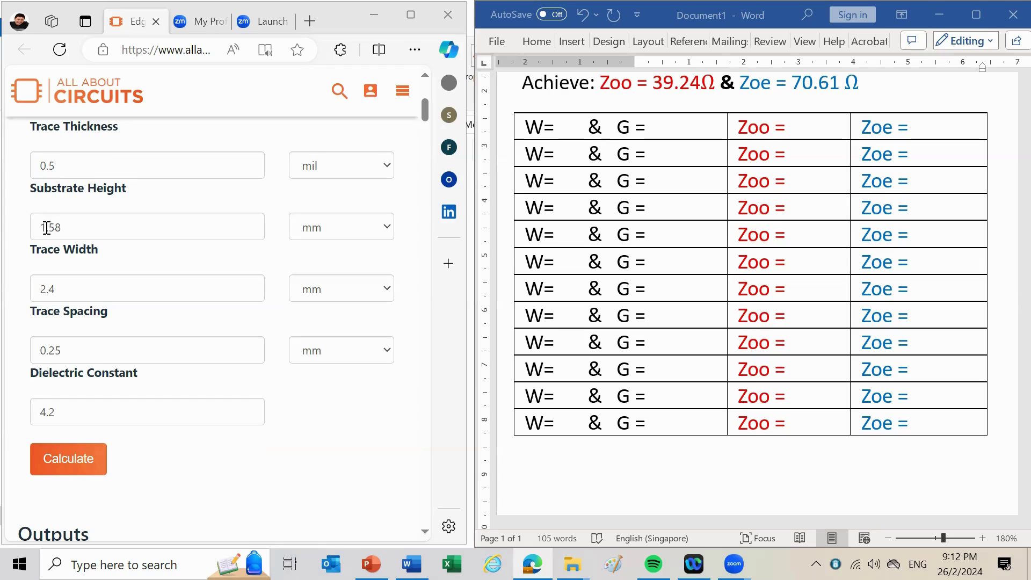
key("Tab")
Step: Replace the calculator's trace width with 2 mm and trace spacing with 1 mm
left_click(70, 288)
key("BackSpace")
key("BackSpace")
key("BackSpace")
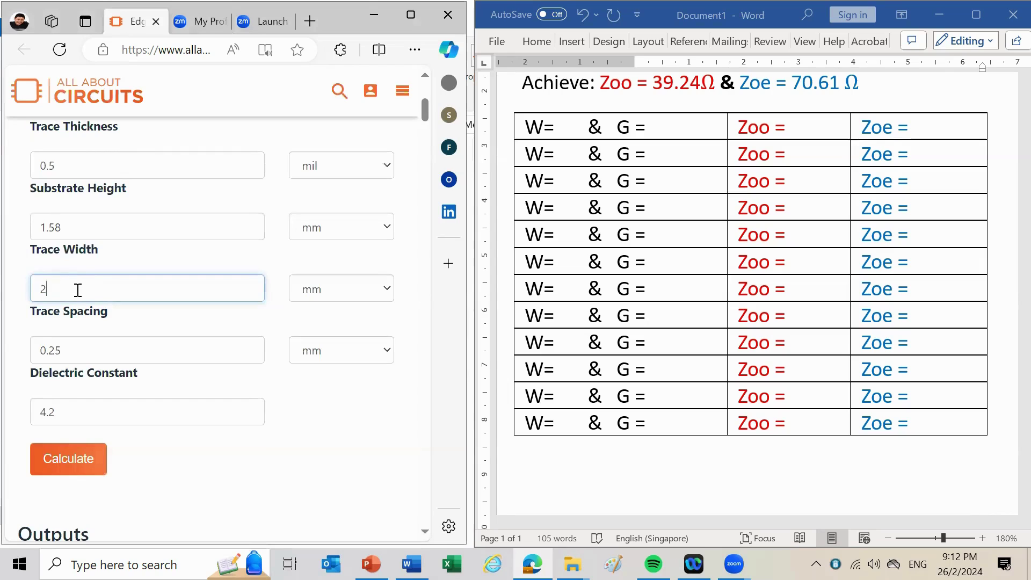
left_click(68, 350)
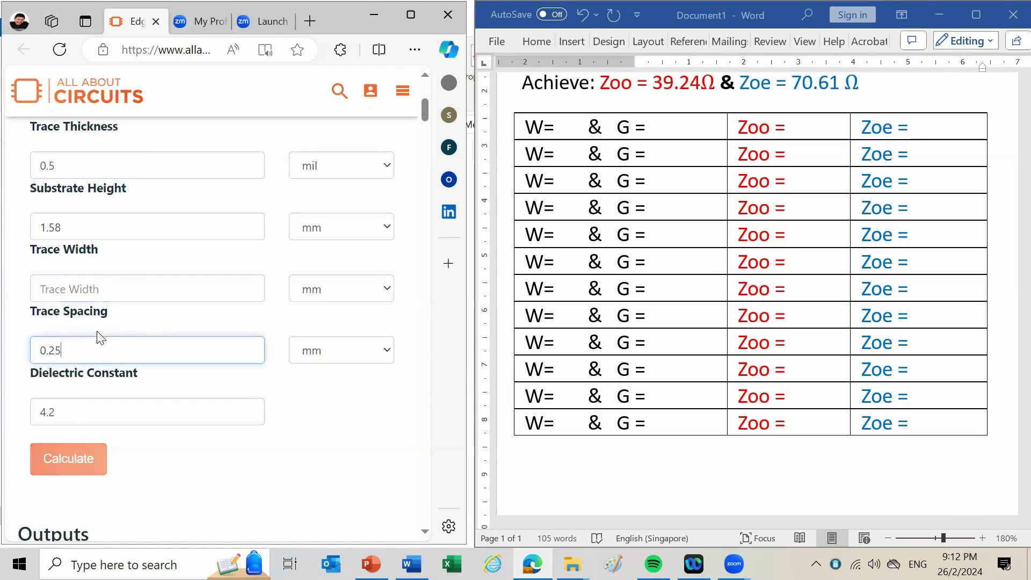
key("BackSpace")
key("BackSpace")
key("BackSpace")
key("BackSpace")
left_click(92, 288)
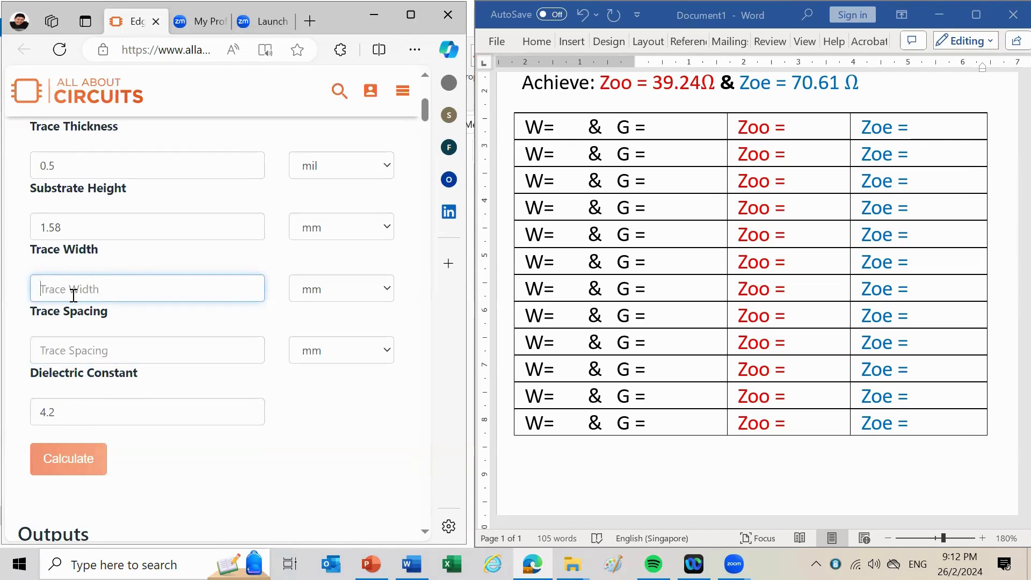
type("2")
left_click(87, 344)
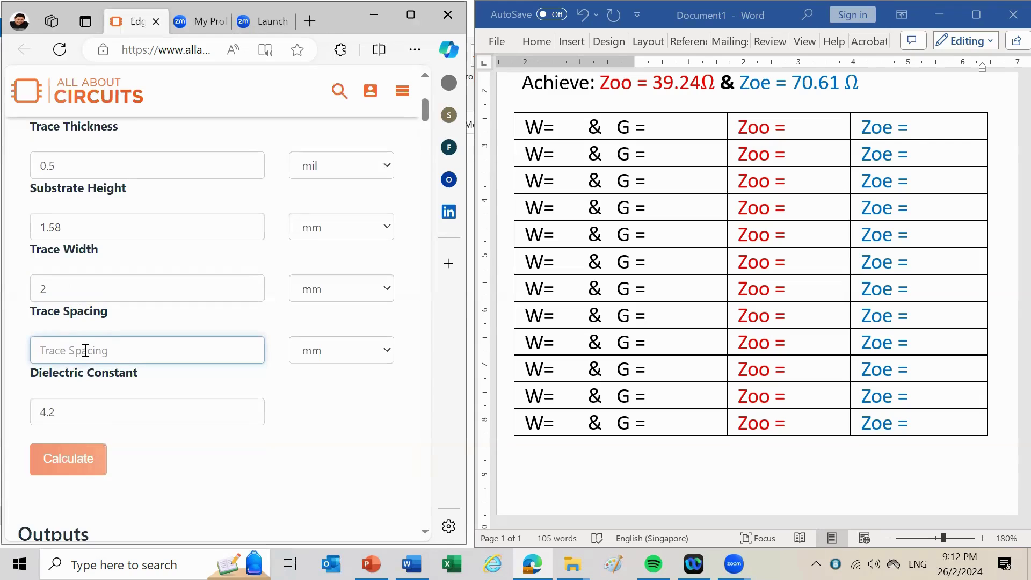
type("1")
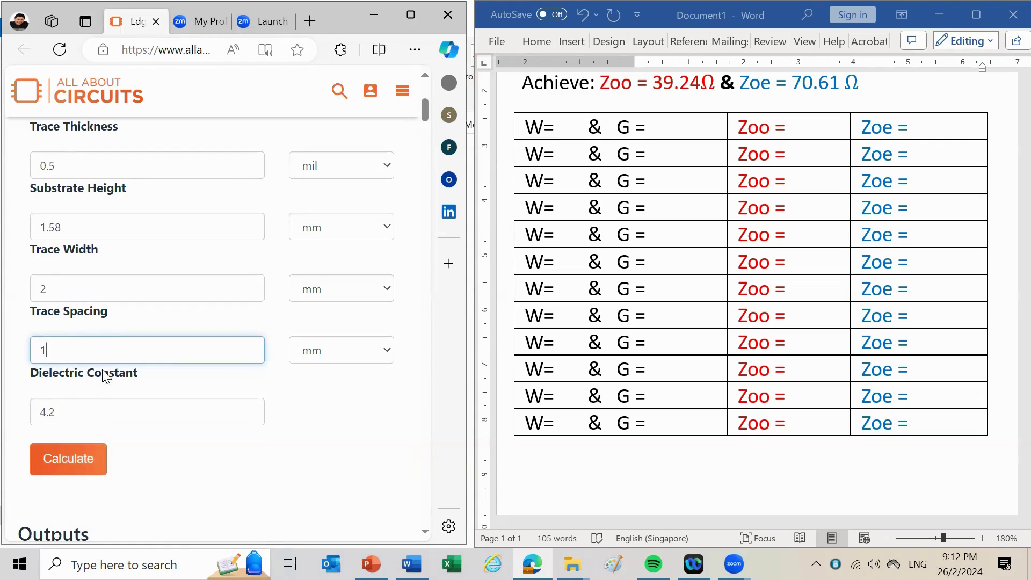
Step: Calculate to get Odd 56.1 and Even 72.2 Ohms
left_click(79, 463)
scroll(121, 411, "down", 5)
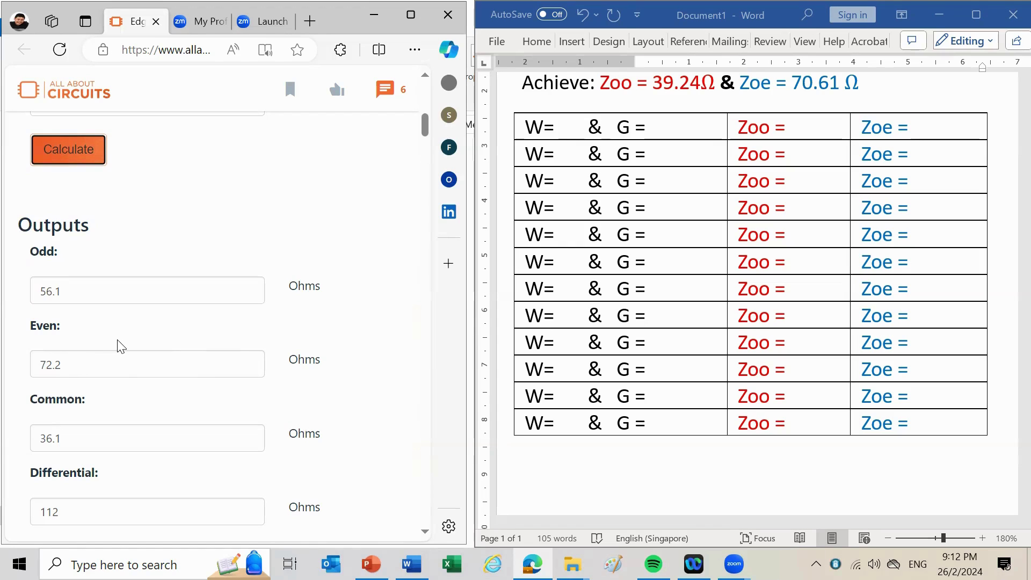
left_click(559, 128)
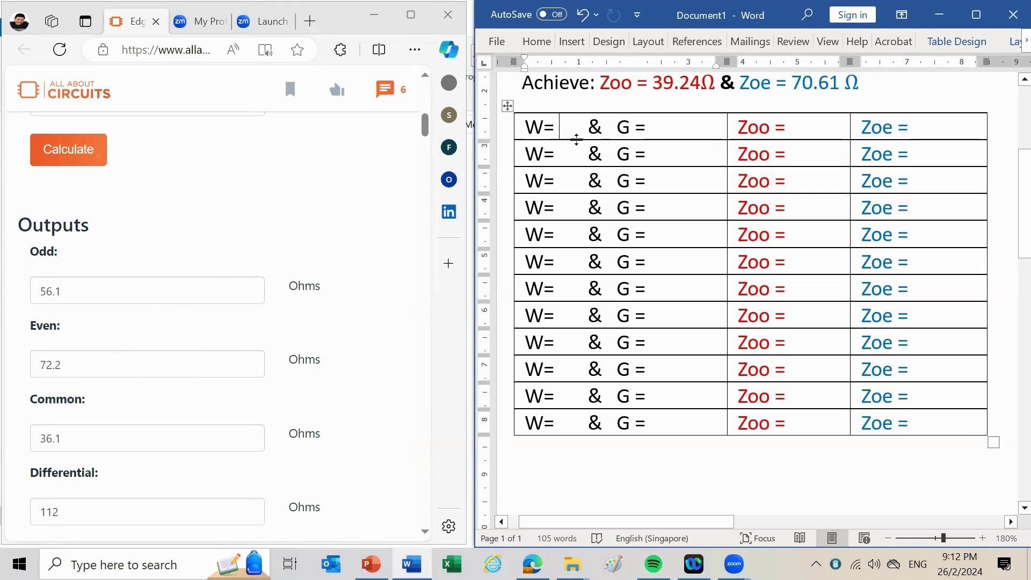
Step: Fill the first table row with W= 2, G= 1, Zoo = 56.1 and Zoe = 72.2
type("2")
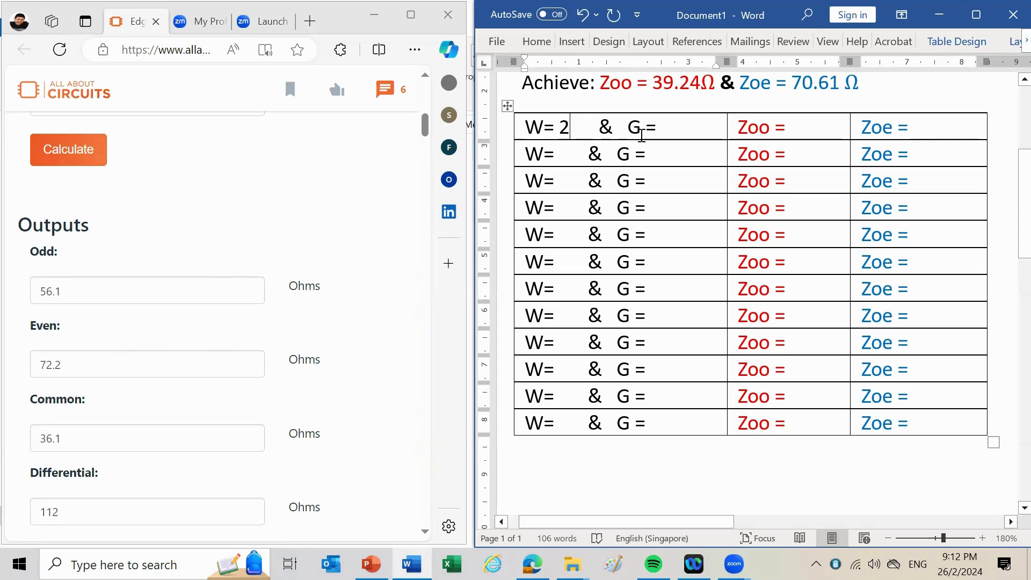
key("Delete")
key("Delete")
left_click(644, 133)
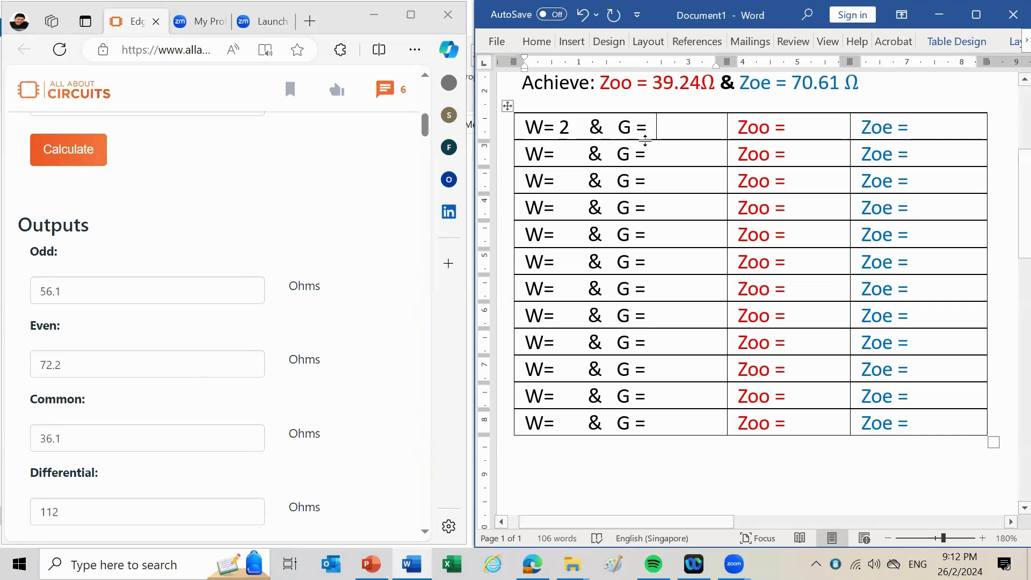
type("1")
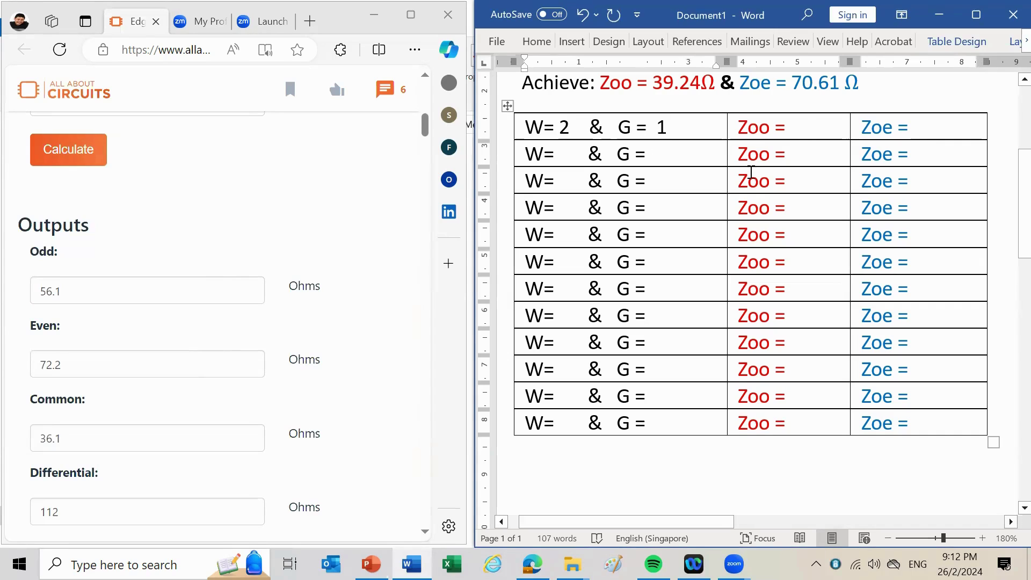
left_click(797, 134)
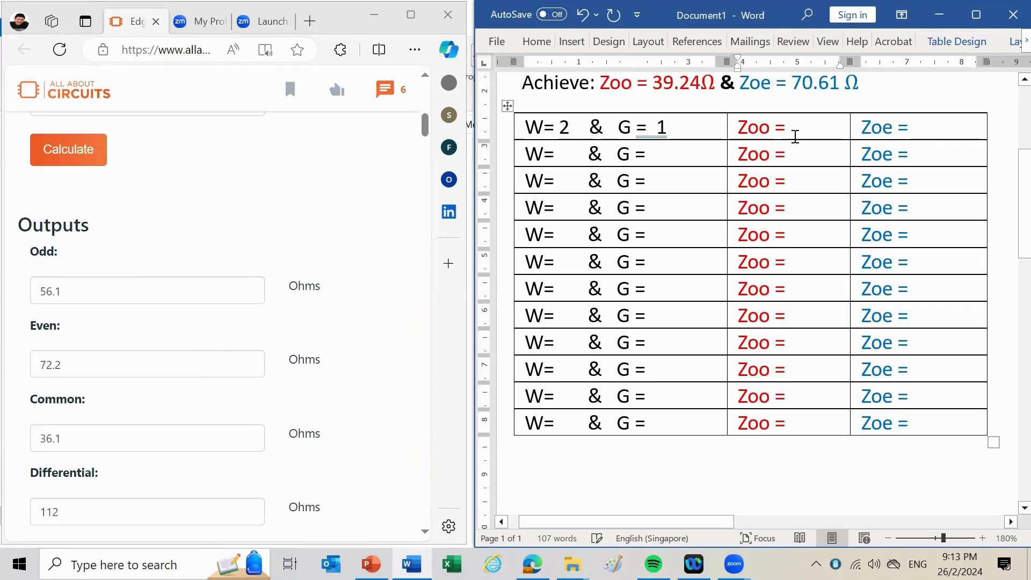
type("56.1")
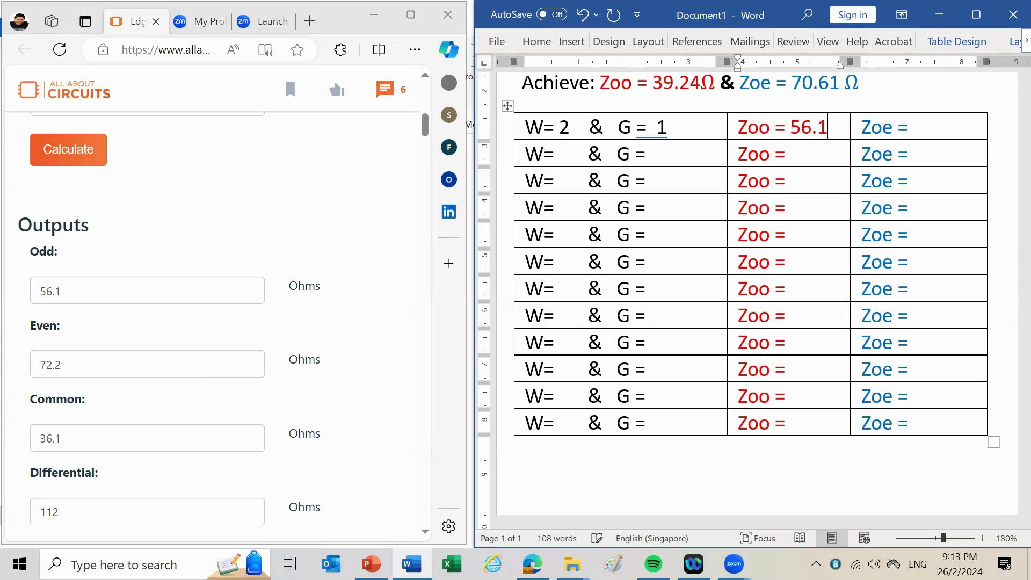
left_click(926, 128)
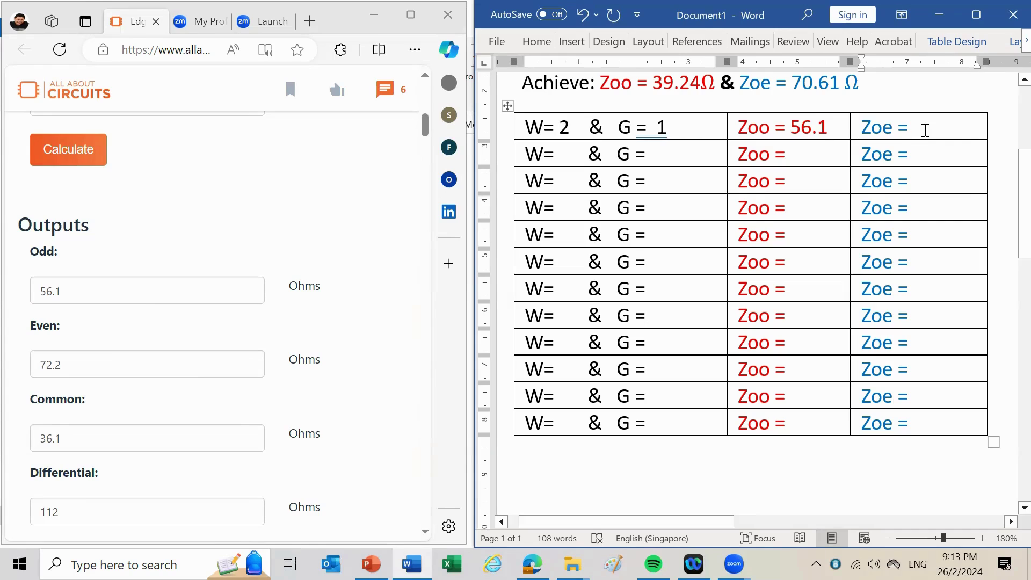
type("72.2")
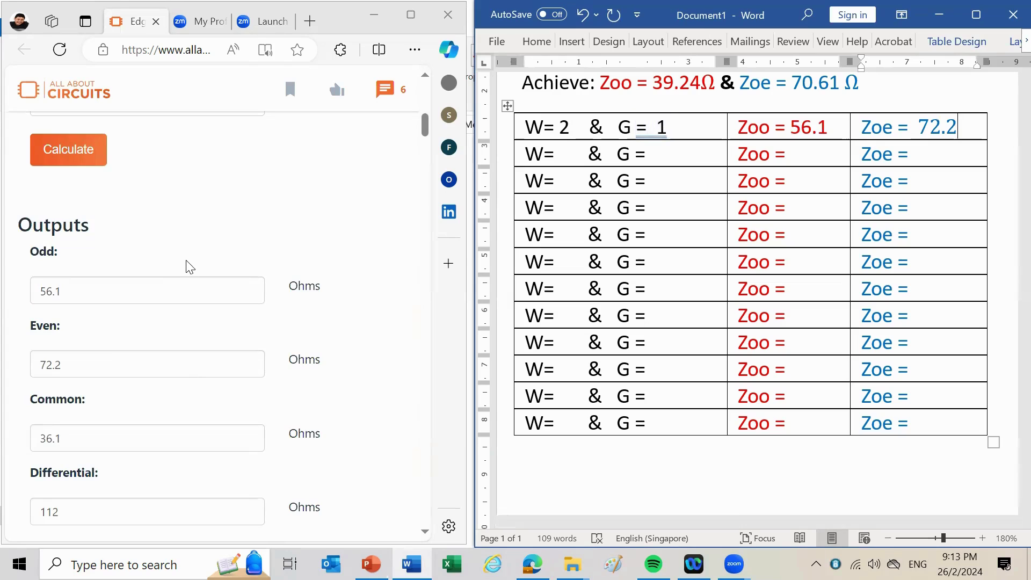
scroll(188, 266, "up", 5)
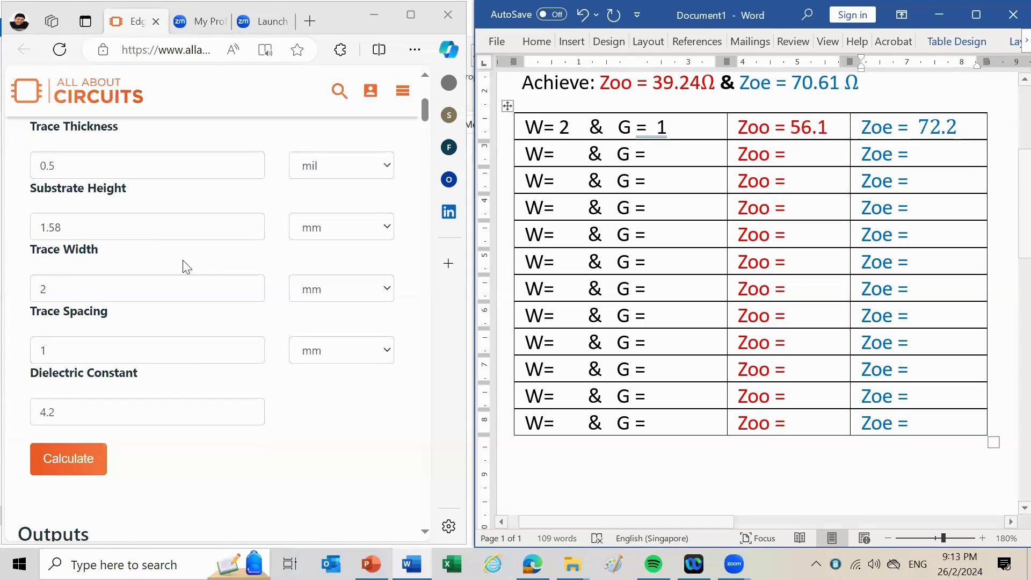
Step: Recalculate with trace width 2.1 and record Zoo = 54.8 and Zoe = 70.1 in row 2
left_click(71, 298)
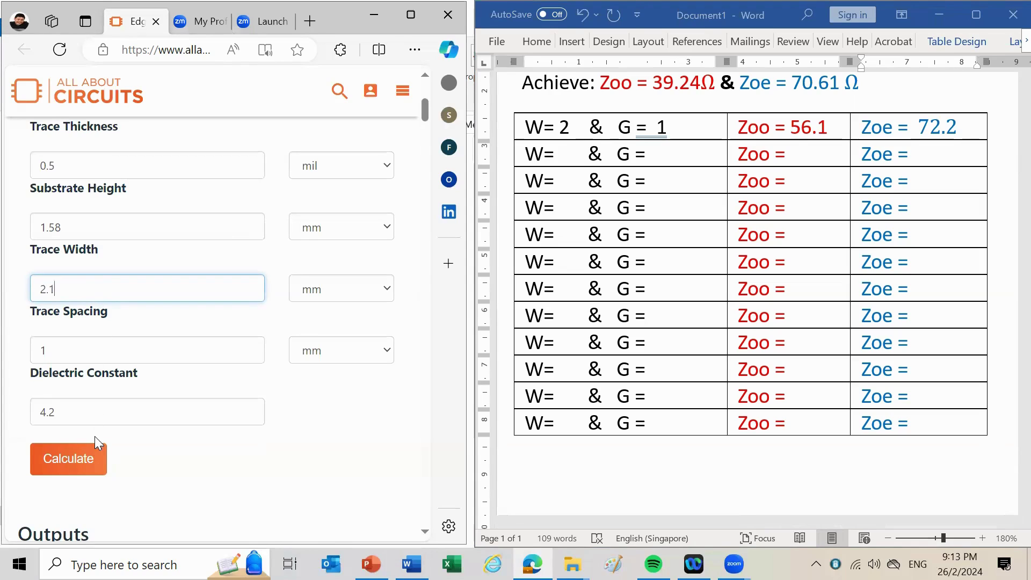
left_click(81, 459)
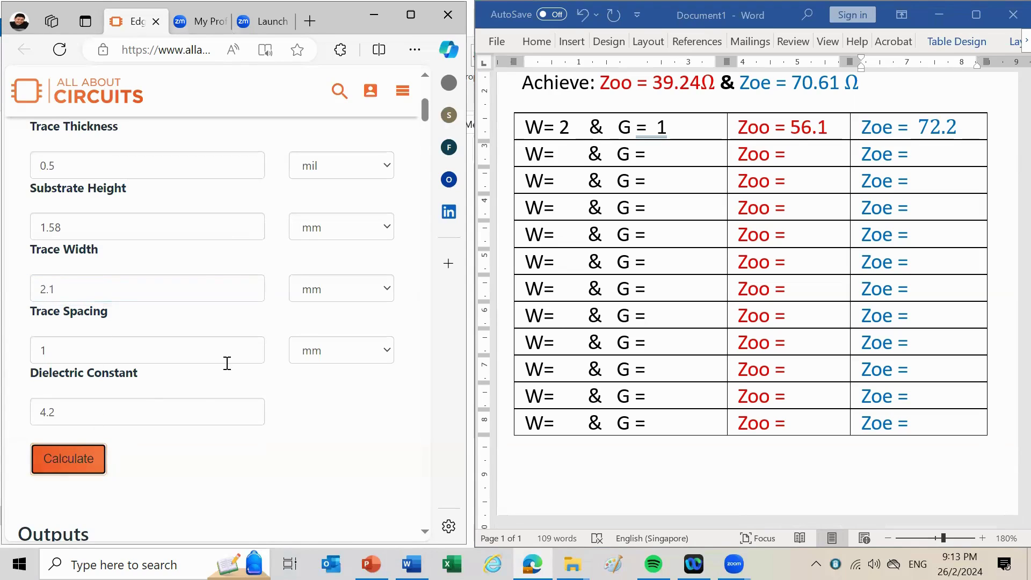
scroll(227, 363, "down", 5)
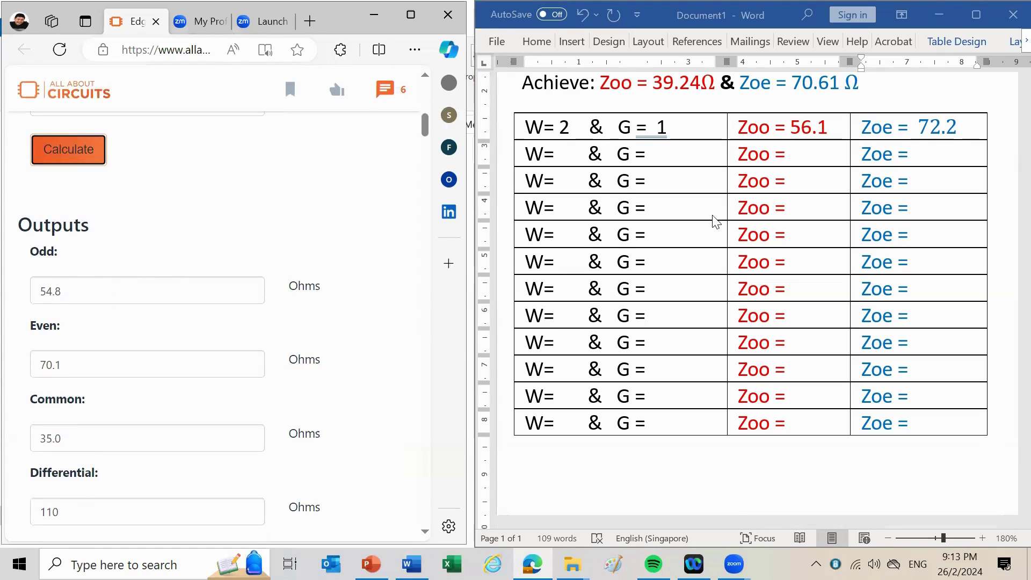
left_click(805, 158)
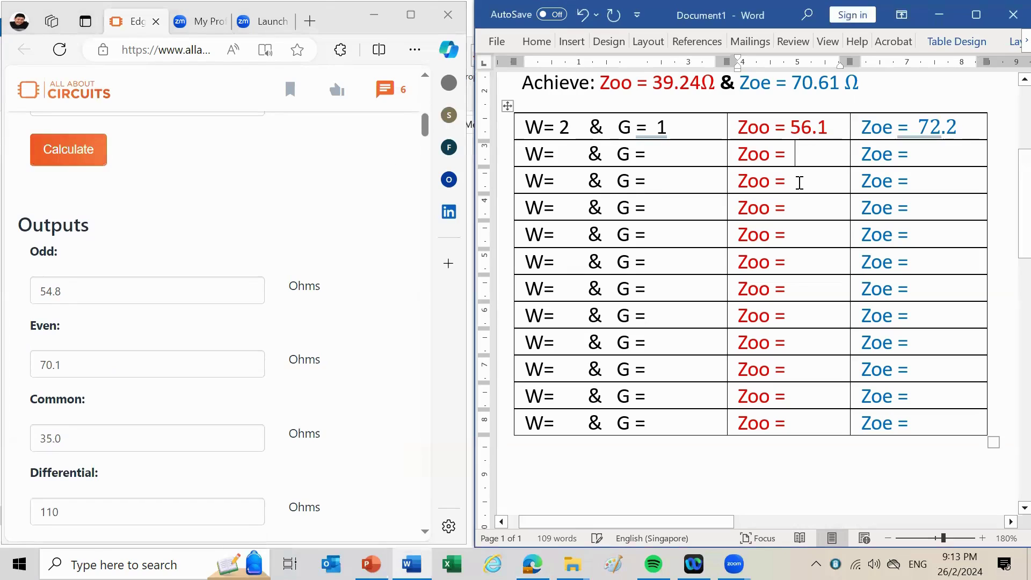
type("54")
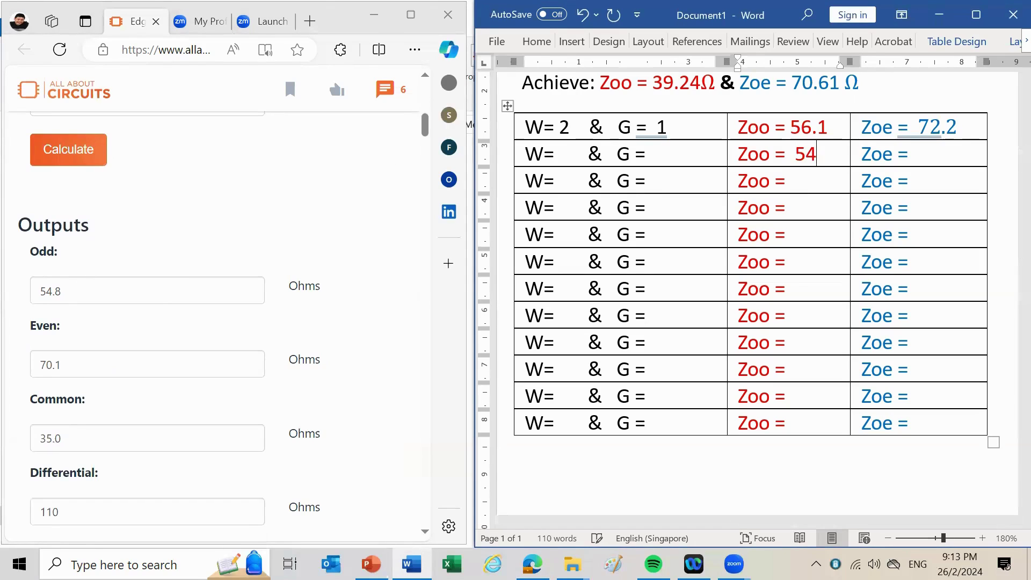
type(".8")
left_click(932, 153)
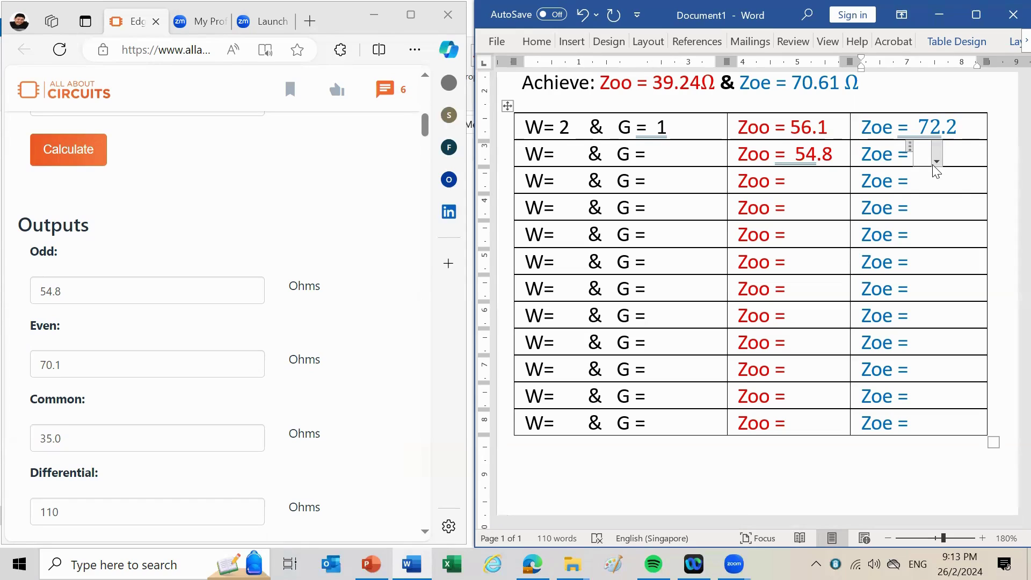
type("70.")
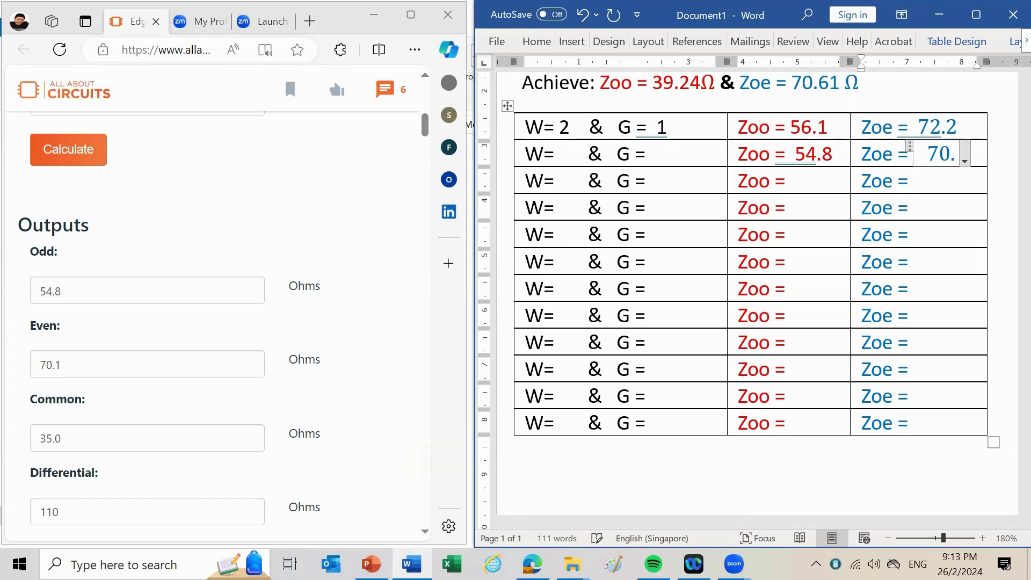
type("1")
Step: Enter W= 2.1 and G= 1 in the second table row
scroll(806, 448, "right", 3)
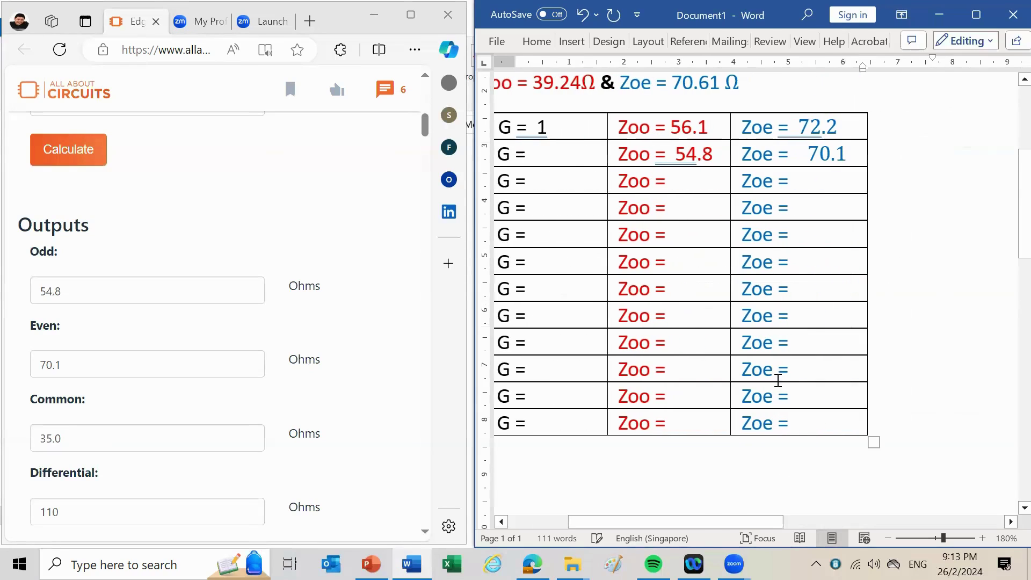
left_click_drag(723, 519, 653, 522)
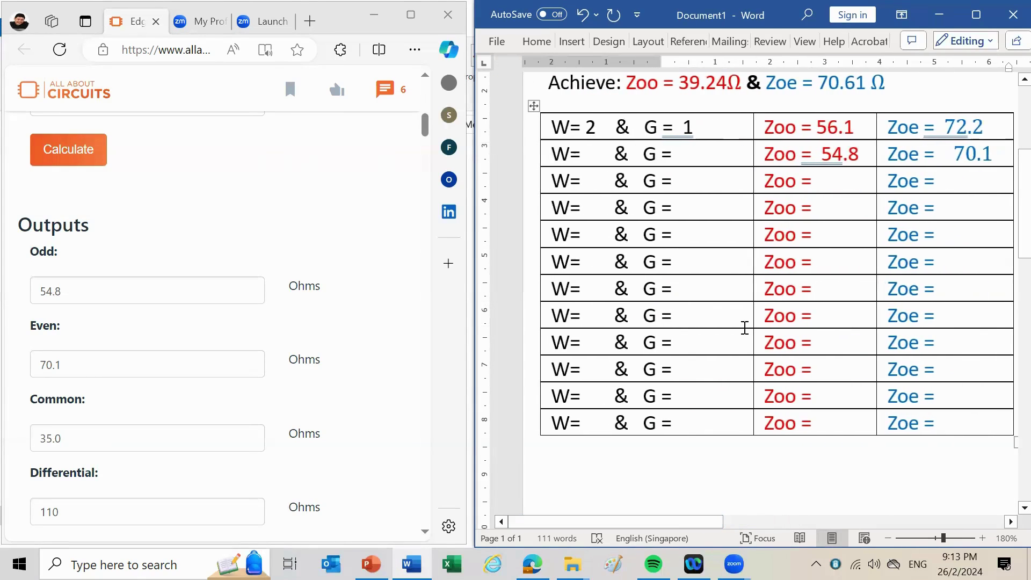
left_click(595, 158)
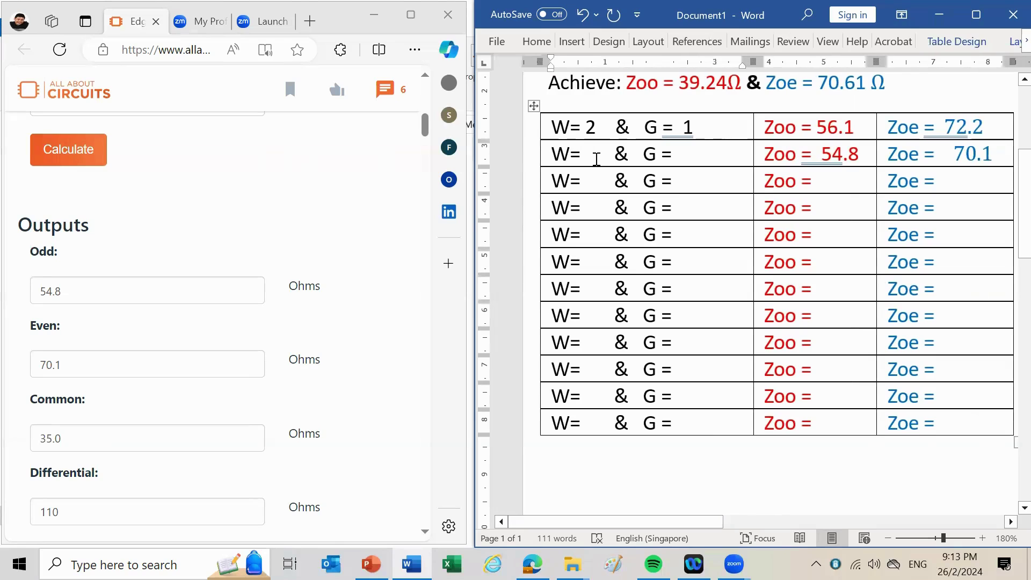
type("2.1")
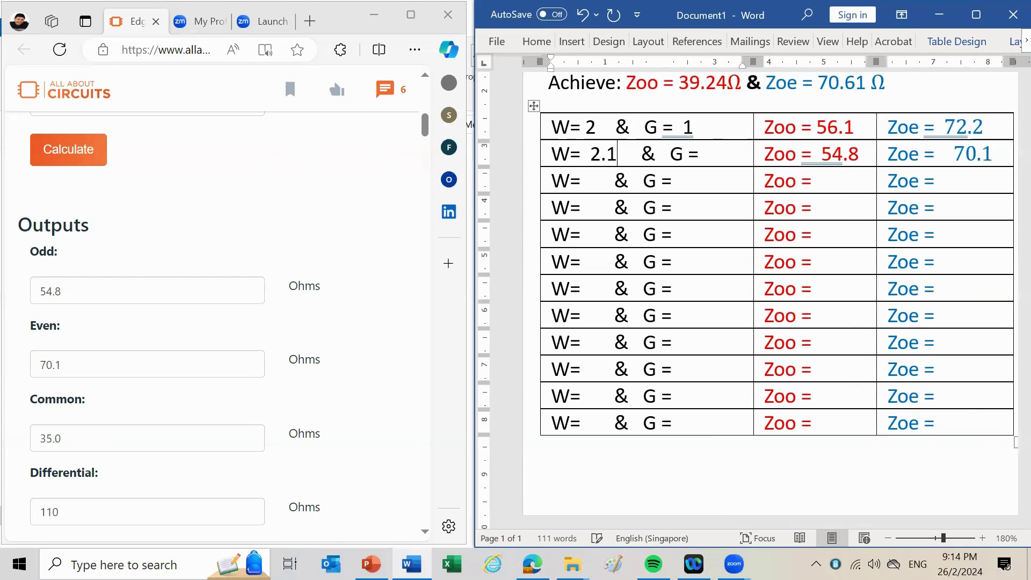
key("Delete")
key("Delete")
key("Delete")
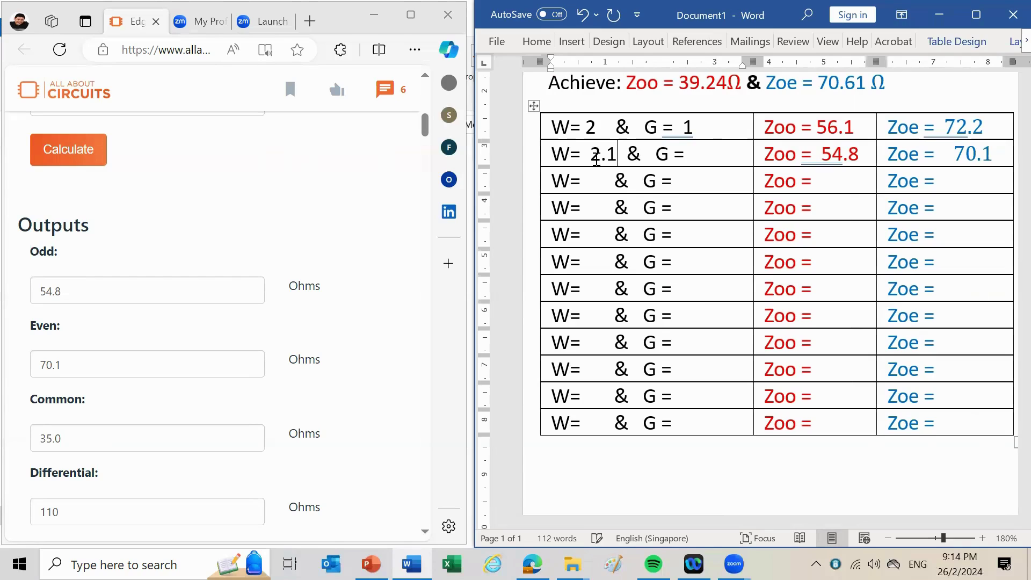
left_click(702, 155)
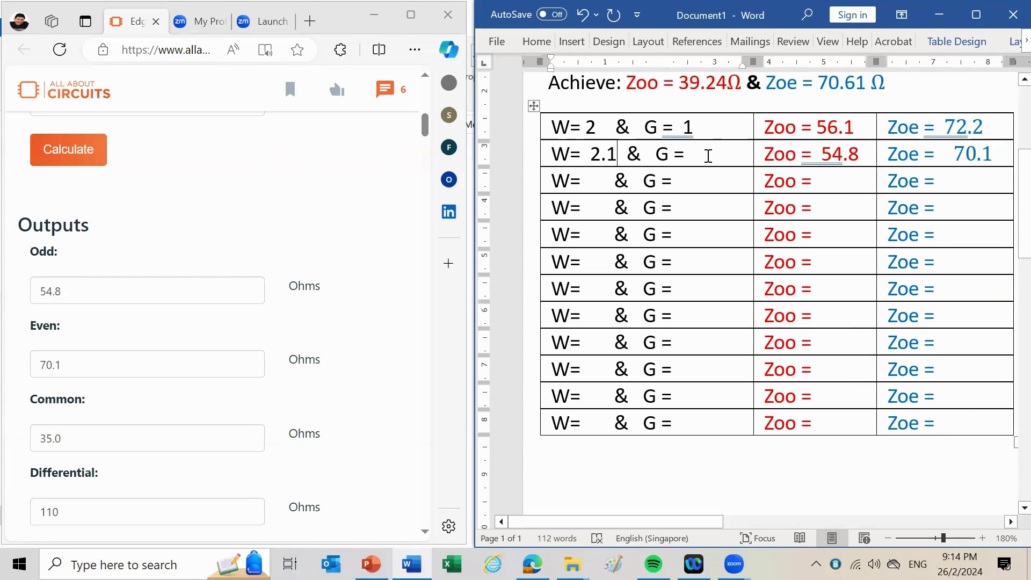
type("1")
Step: Highlight the first trial's Zoe of 72.2, then enter W= 2 and G= 0.8 in row 3
double_click(953, 132)
left_click(973, 131)
left_click_drag(935, 124, 928, 127)
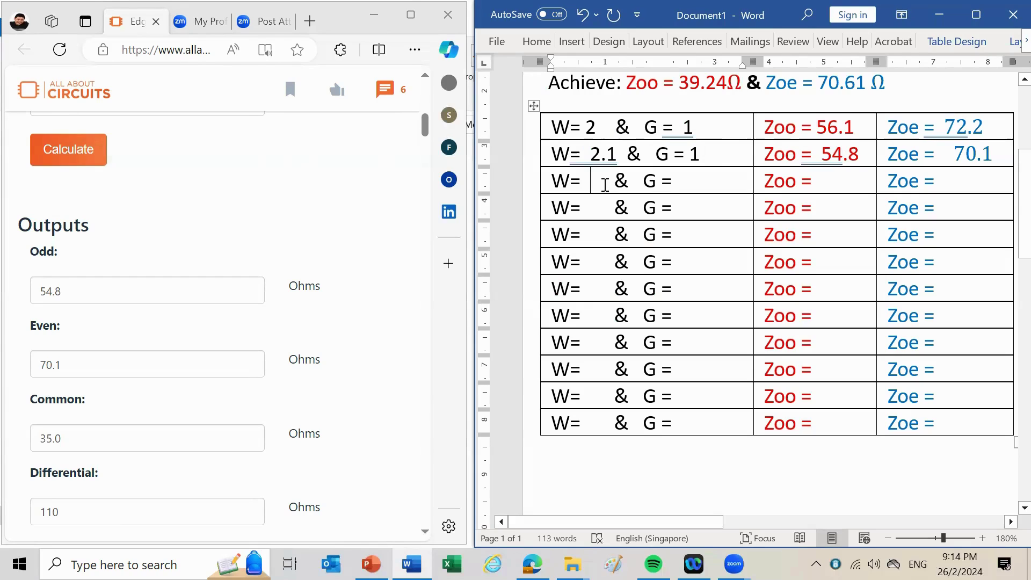
type("2")
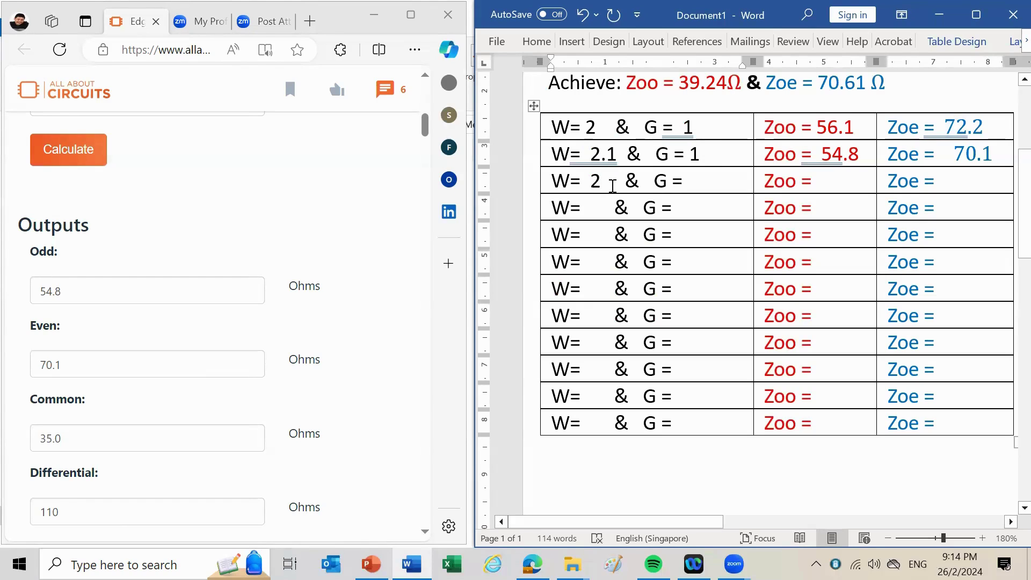
key("BackSpace")
left_click(693, 183)
type("0.8")
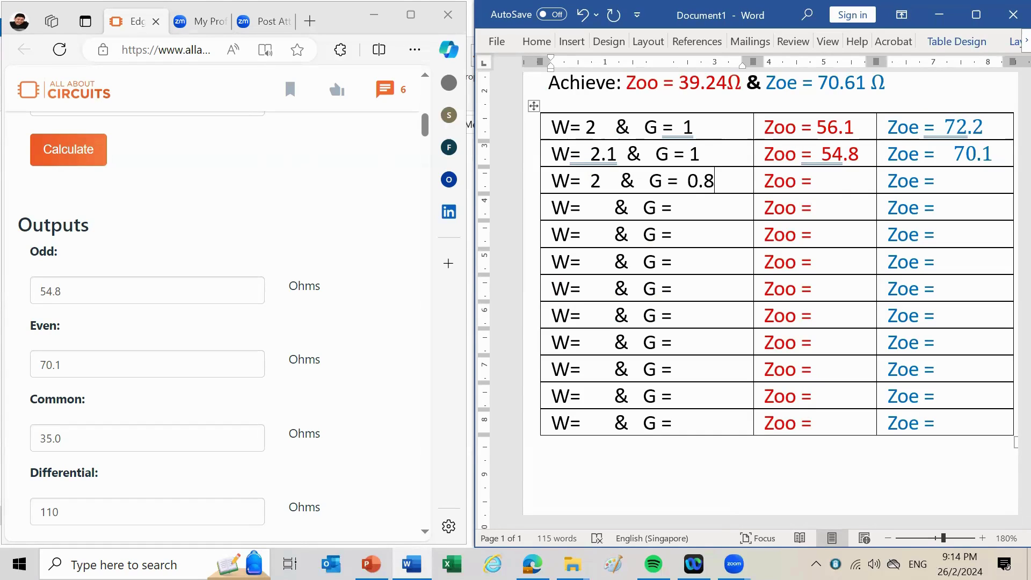
Step: Set the calculator to trace width 2 and spacing 0.8 and recalculate
scroll(230, 279, "up", 5)
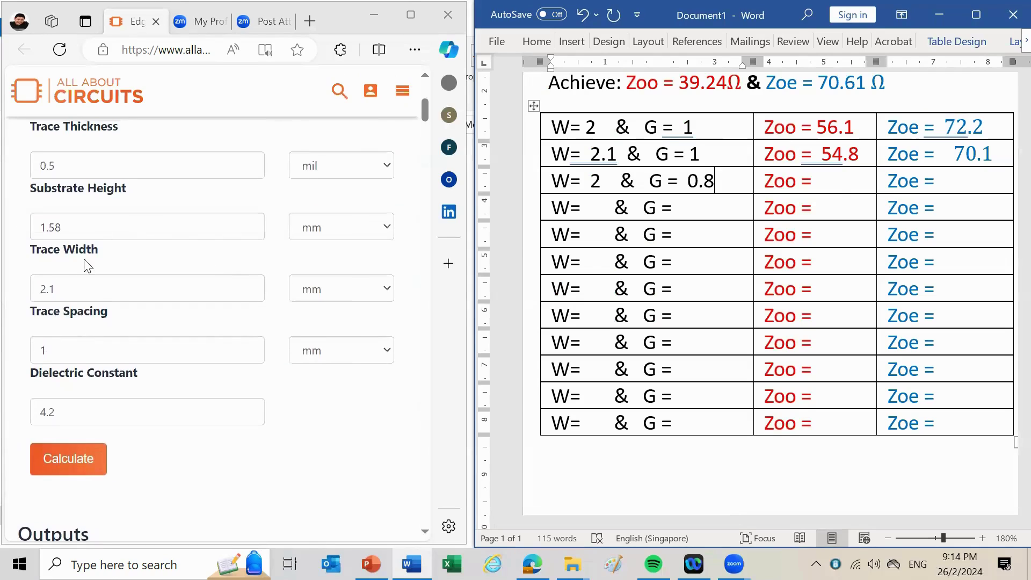
left_click(80, 292)
key("BackSpace")
key("BackSpace")
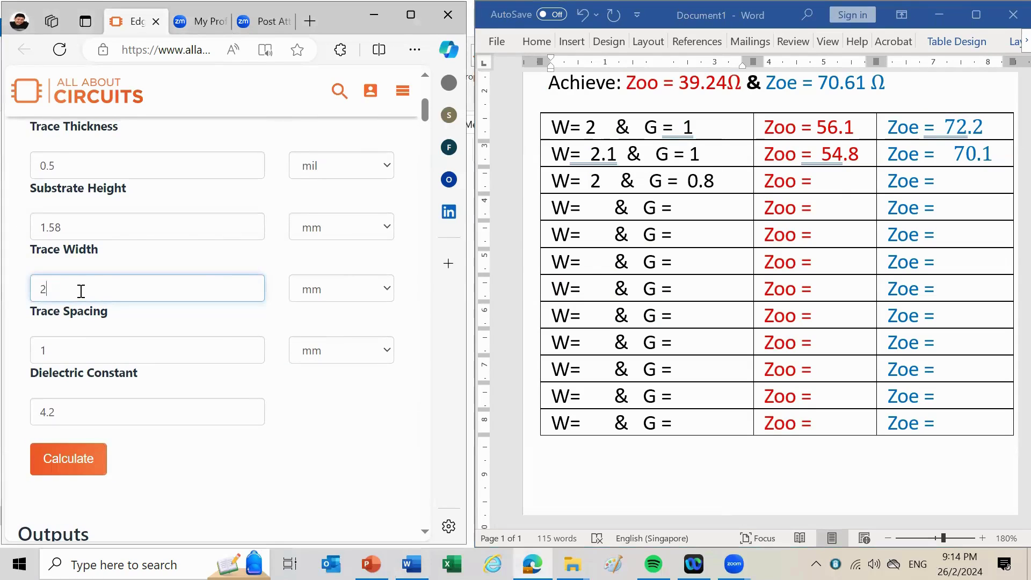
left_click(69, 355)
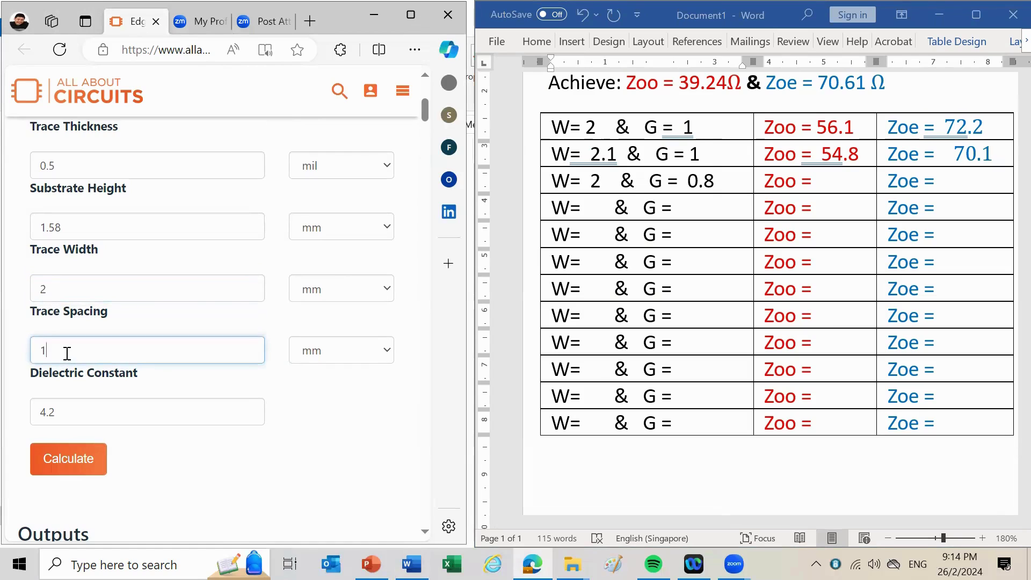
key("BackSpace")
type("0.8")
left_click(69, 459)
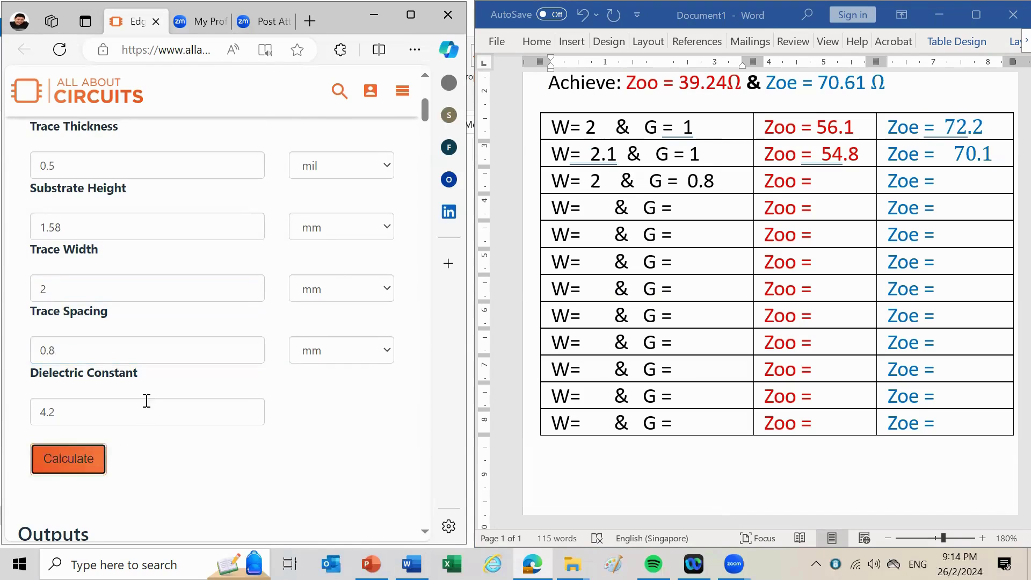
scroll(147, 400, "down", 5)
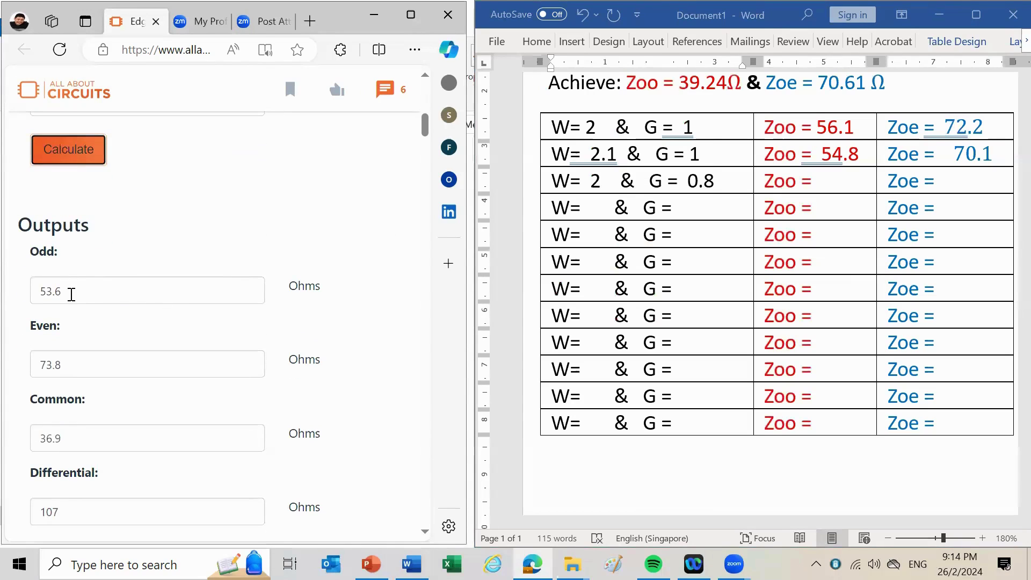
Step: Record Zoo = 53.6 and Zoe = 73.8 in row 3, then highlight the first trial's gap of 1
left_click(826, 184)
left_click(826, 184)
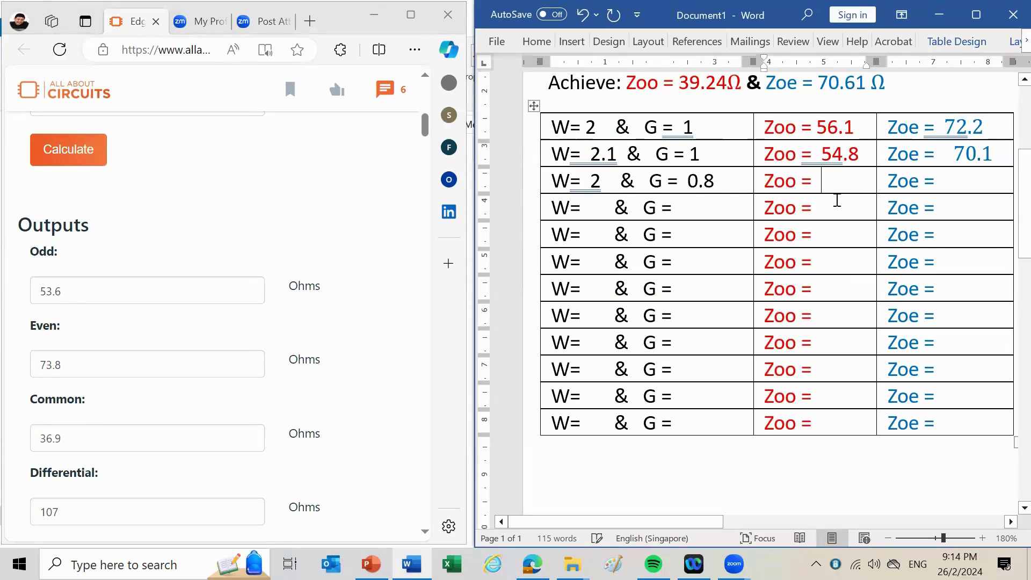
type("53")
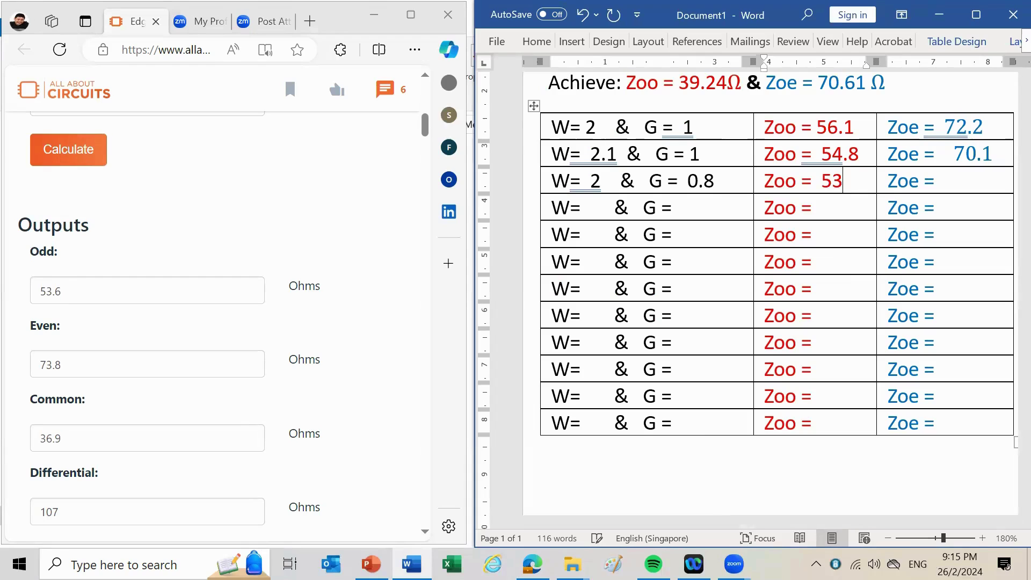
type(".6")
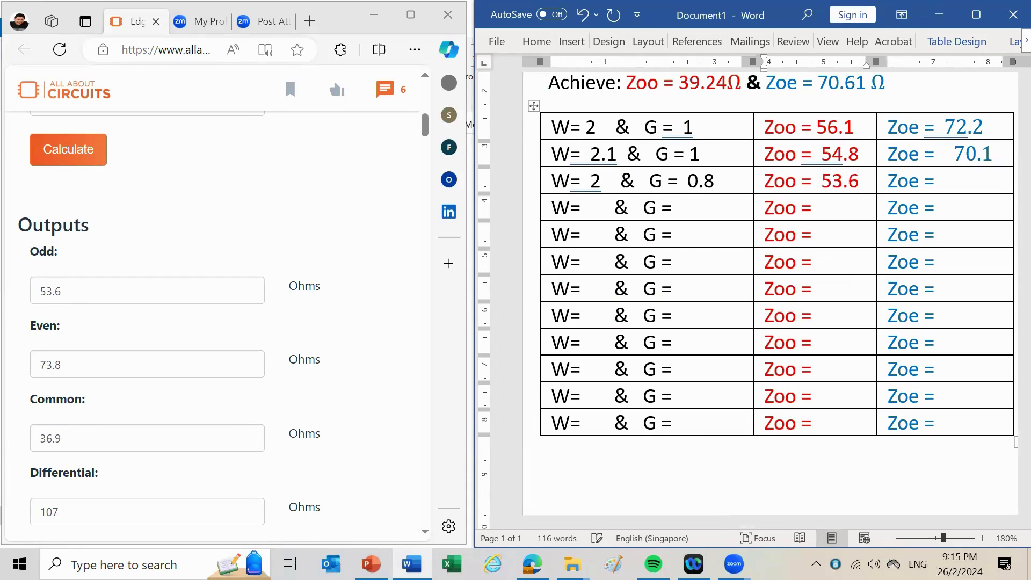
left_click(965, 178)
type("7")
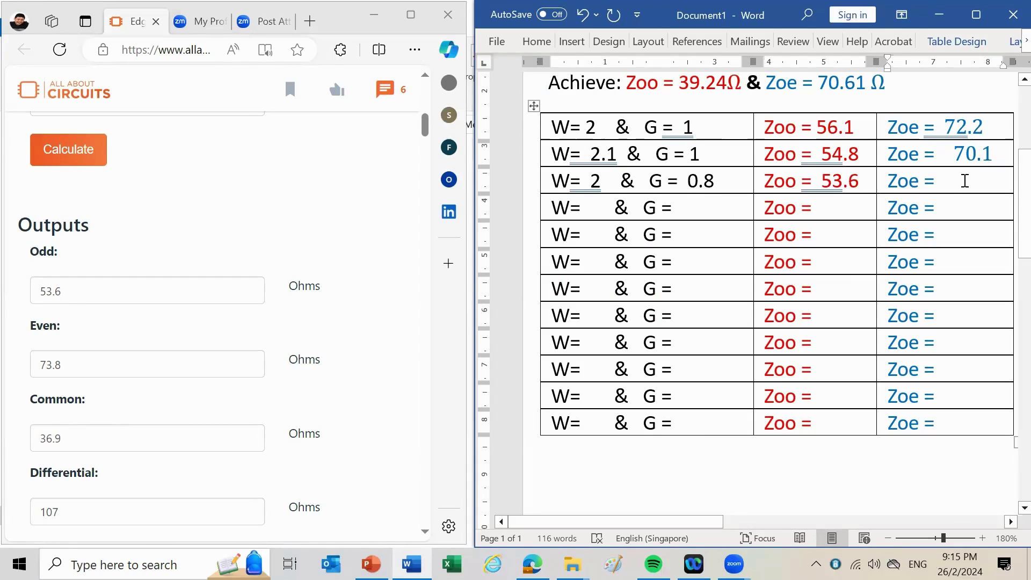
type("3.")
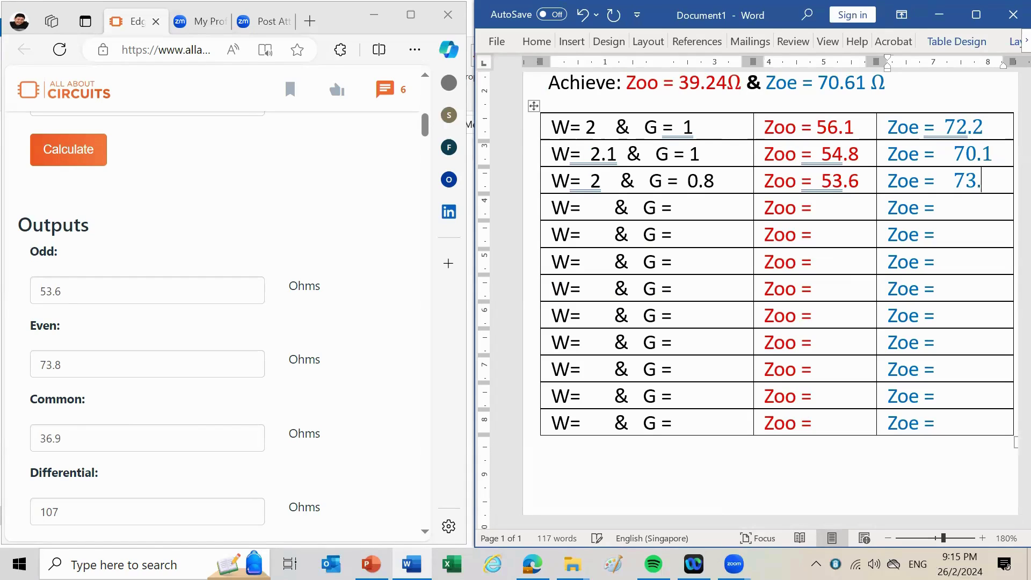
type("8")
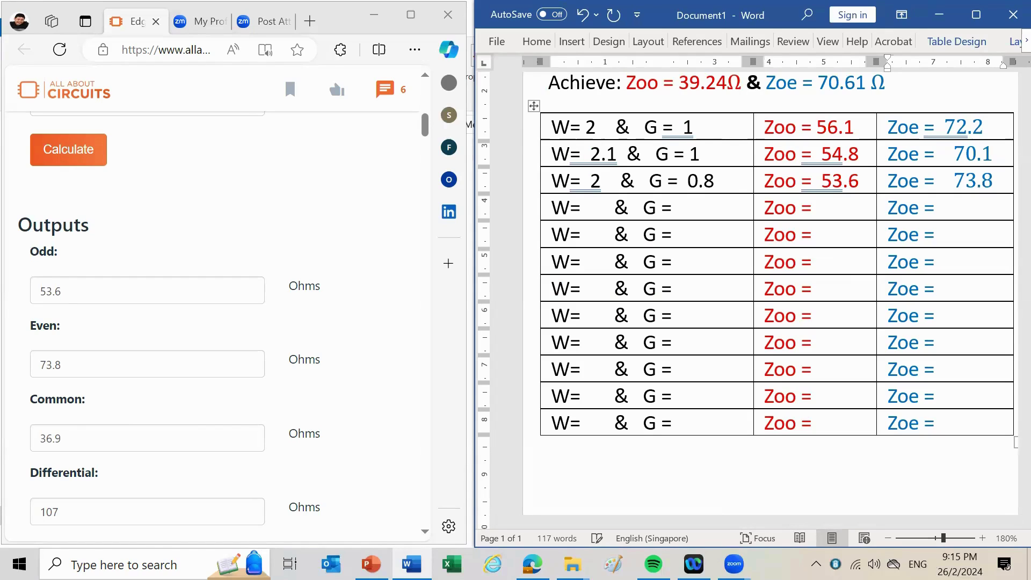
left_click(830, 206)
left_click_drag(662, 127, 693, 122)
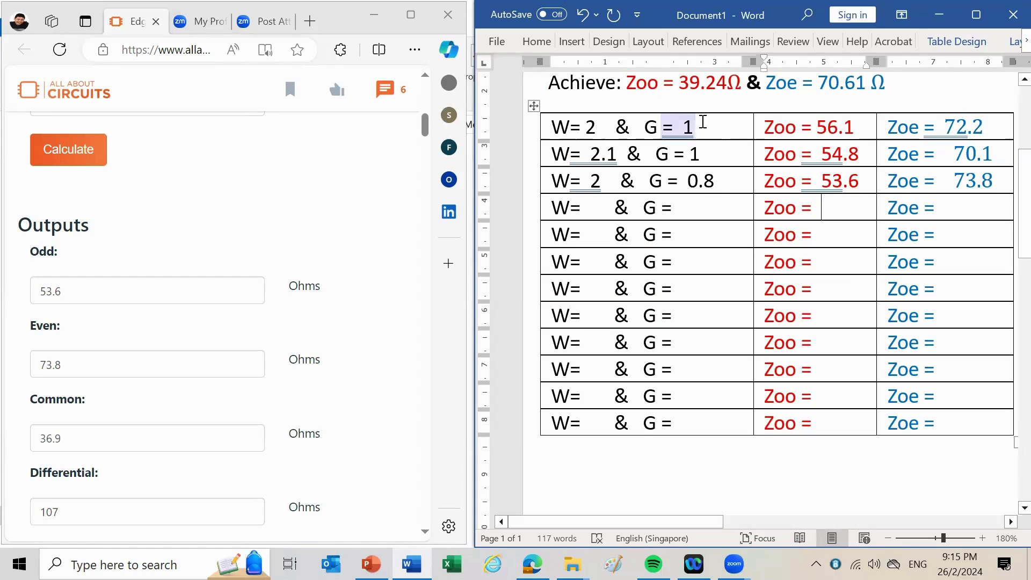
Step: Repeatedly highlight the first trial's gap value of 1 for comparison
left_click(725, 182)
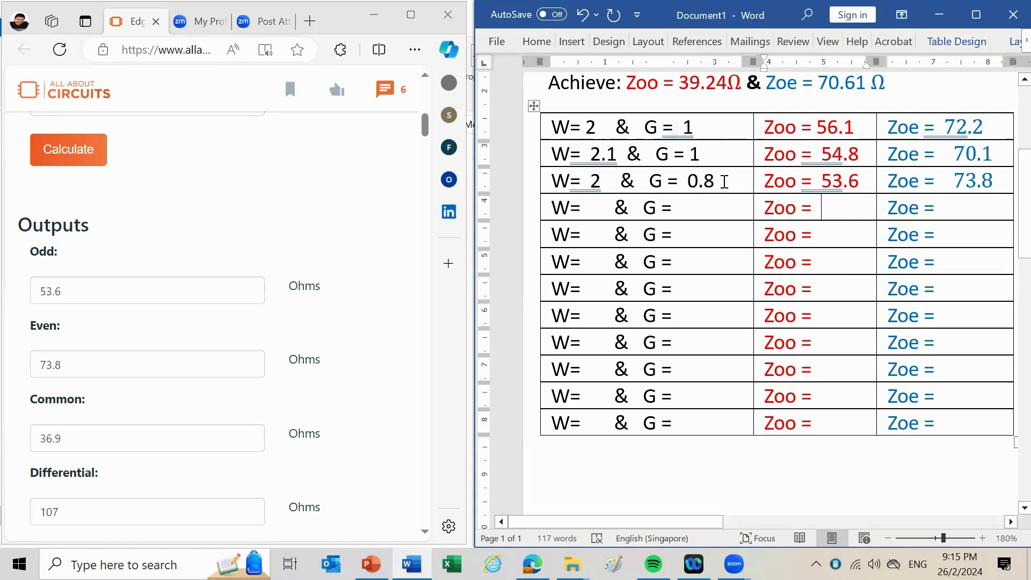
left_click_drag(662, 127, 691, 127)
left_click(714, 170)
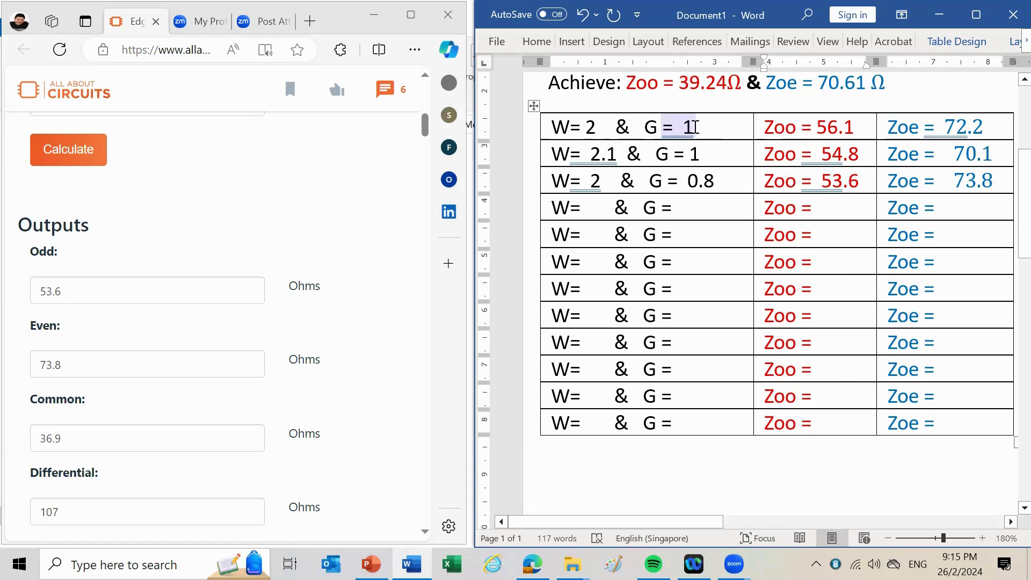
left_click(716, 173)
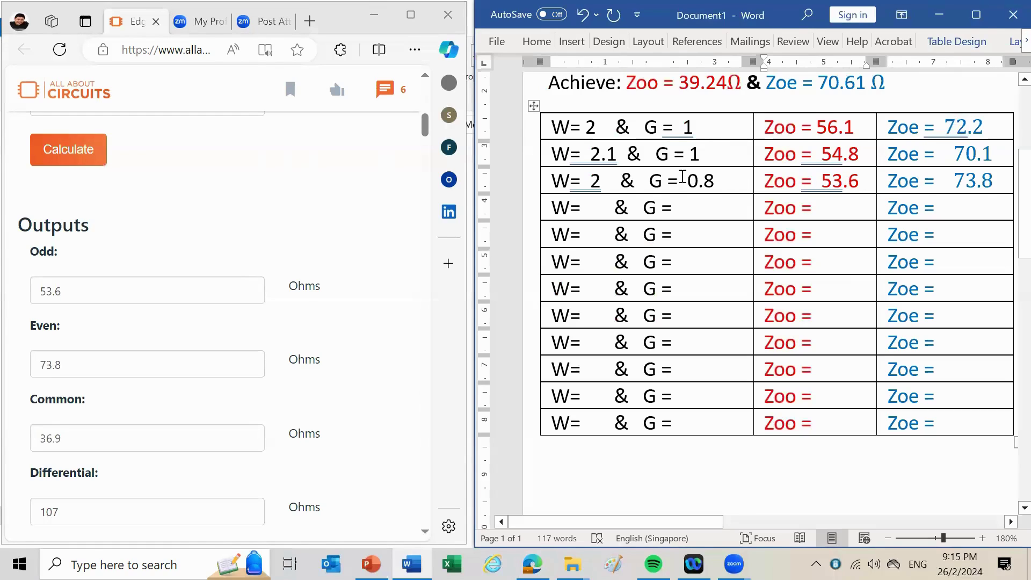
left_click_drag(661, 128, 690, 127)
left_click(713, 164)
Step: Highlight row 3's Zoo value of 53.6, then place the cursor at row 4's W entry
left_click_drag(800, 182, 845, 183)
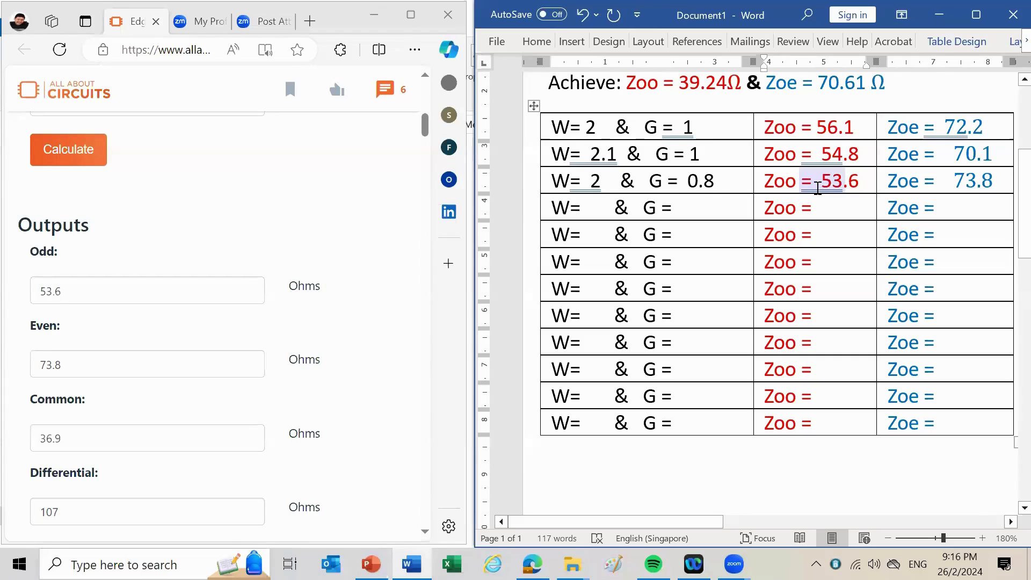
left_click(700, 81)
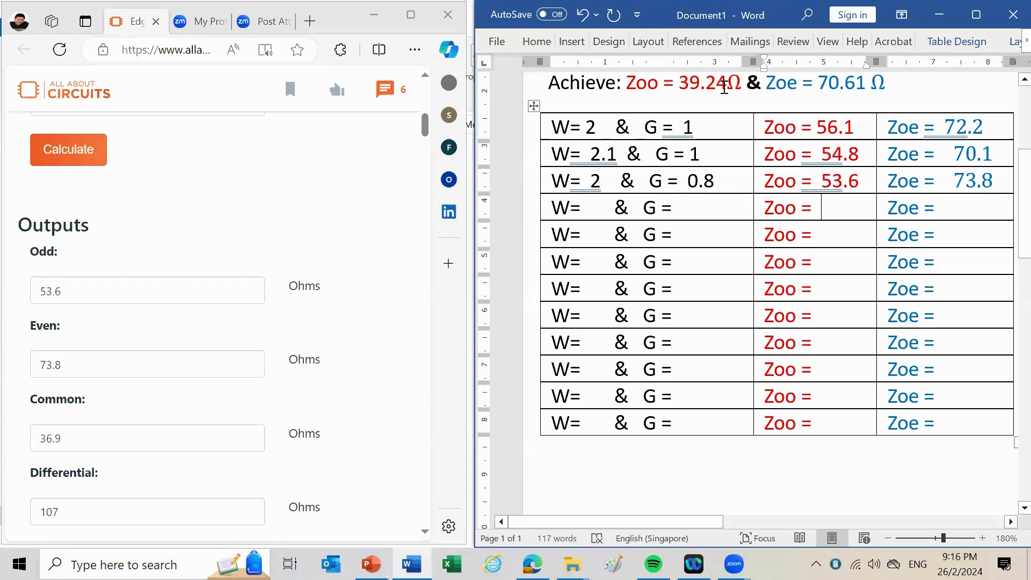
left_click_drag(800, 183, 844, 183)
left_click(597, 208)
Step: Enter W= 2 and G= 0.2 in row 4 and recalculate with 0.2 mm spacing
type("2")
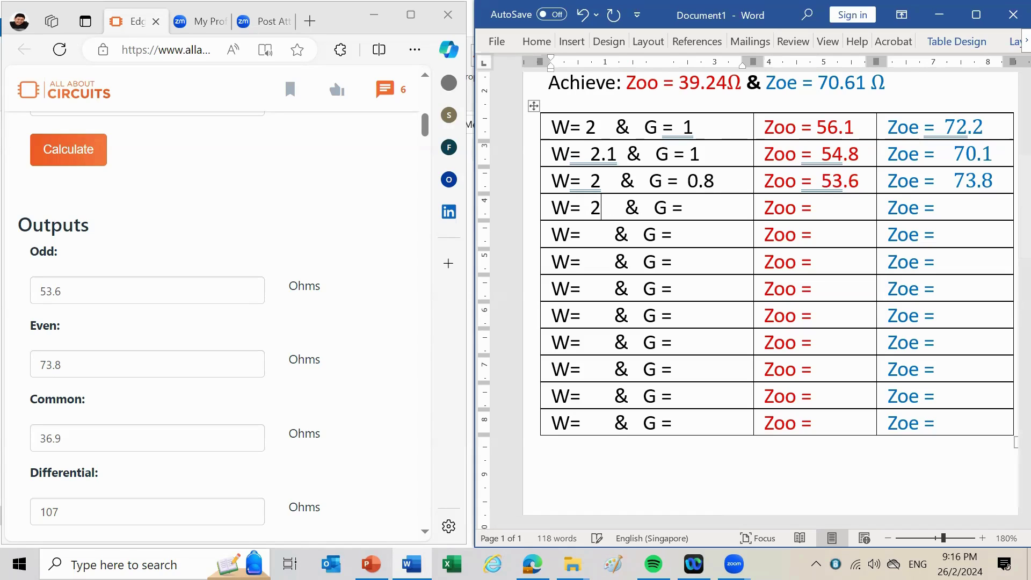
left_click(699, 208)
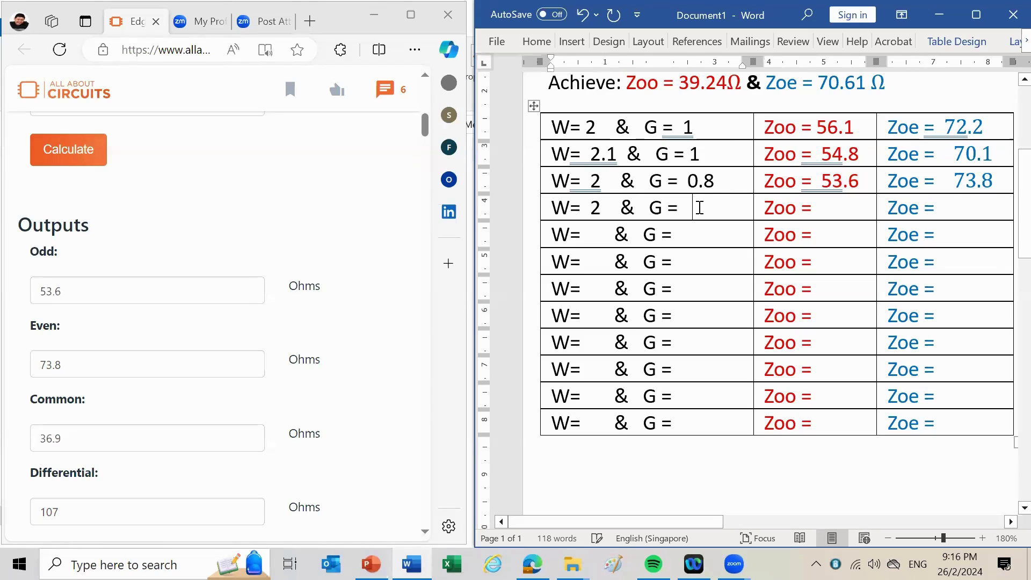
type("0.2")
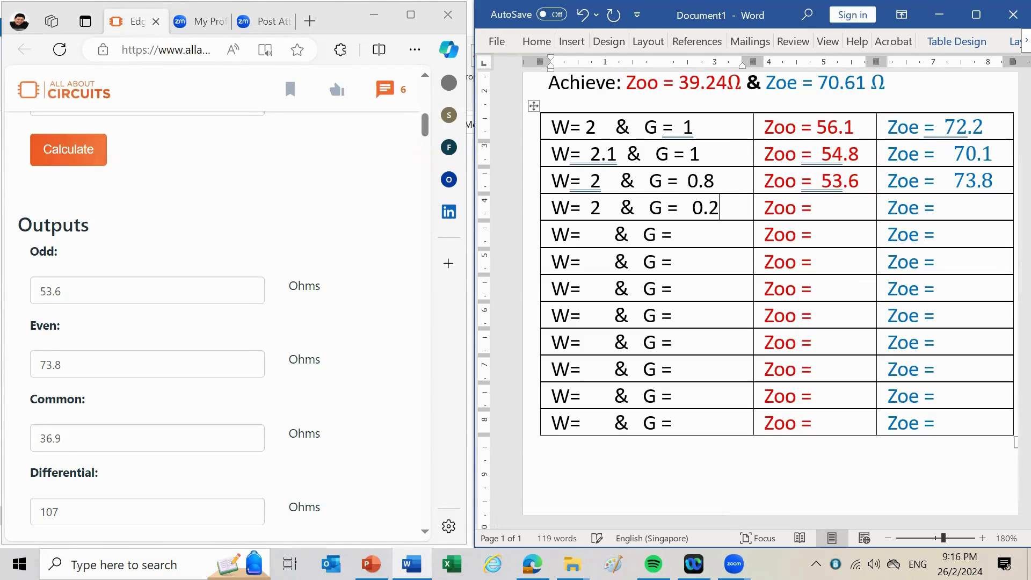
scroll(253, 214, "up", 5)
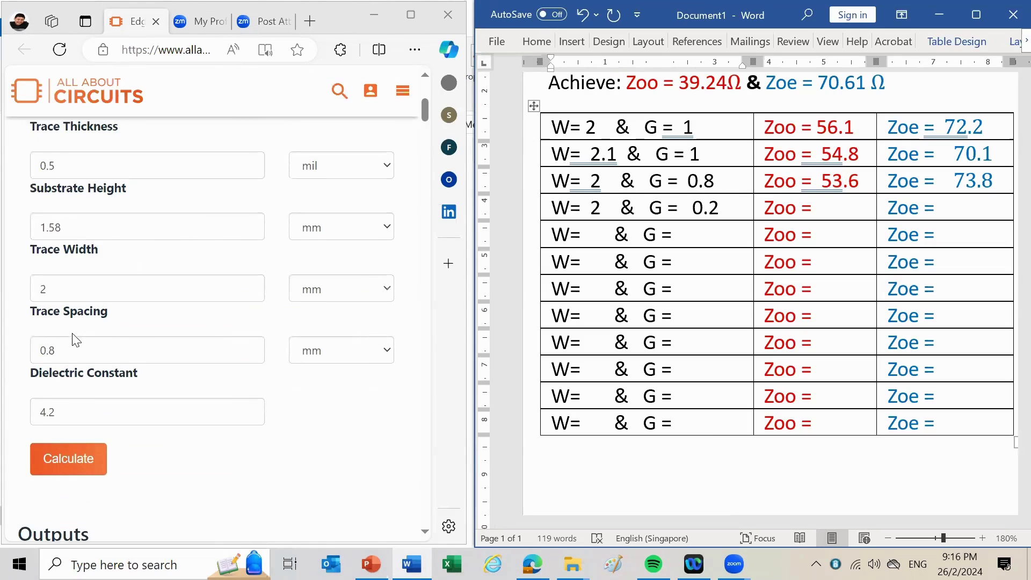
left_click(66, 350)
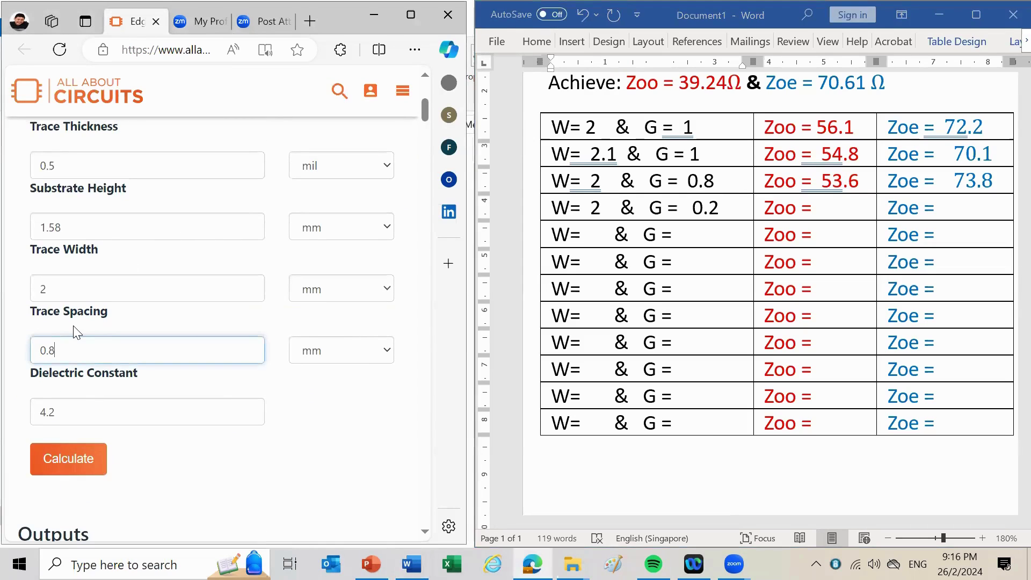
left_click(69, 458)
scroll(140, 398, "down", 5)
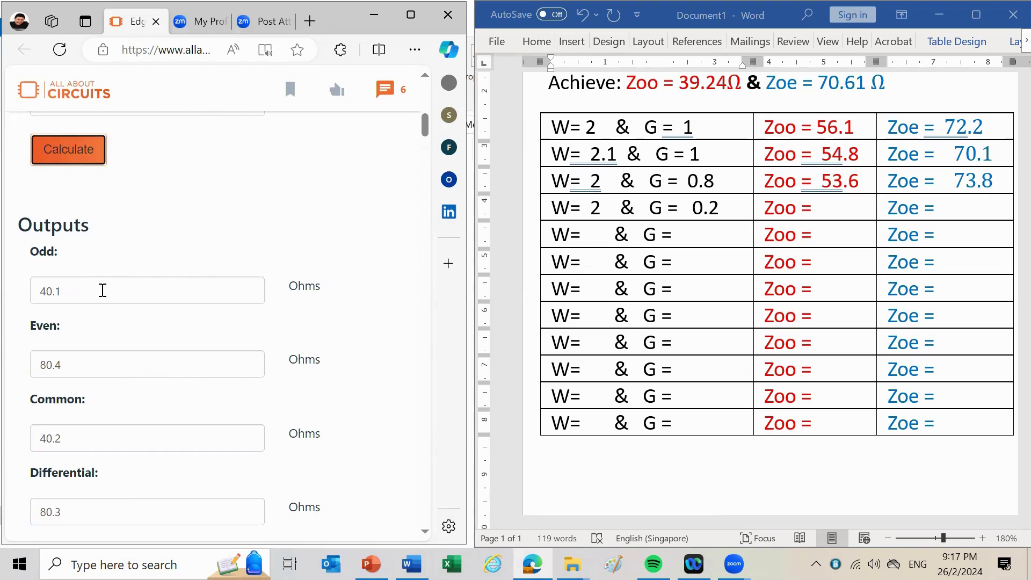
Step: Record Zoo = 40.1 and Zoe = 80.4 in the fourth table row
left_click(832, 211)
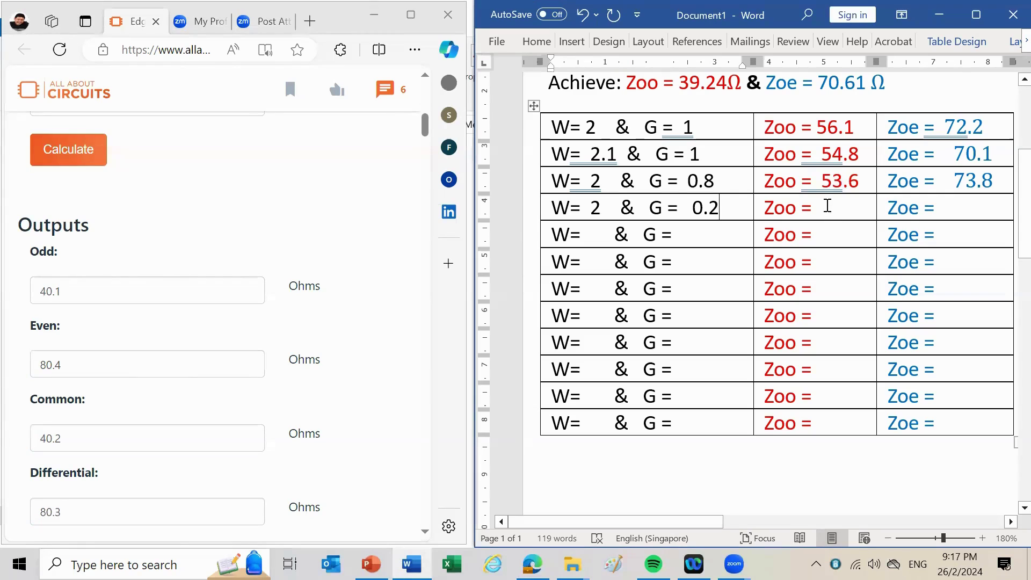
left_click(833, 214)
type("40")
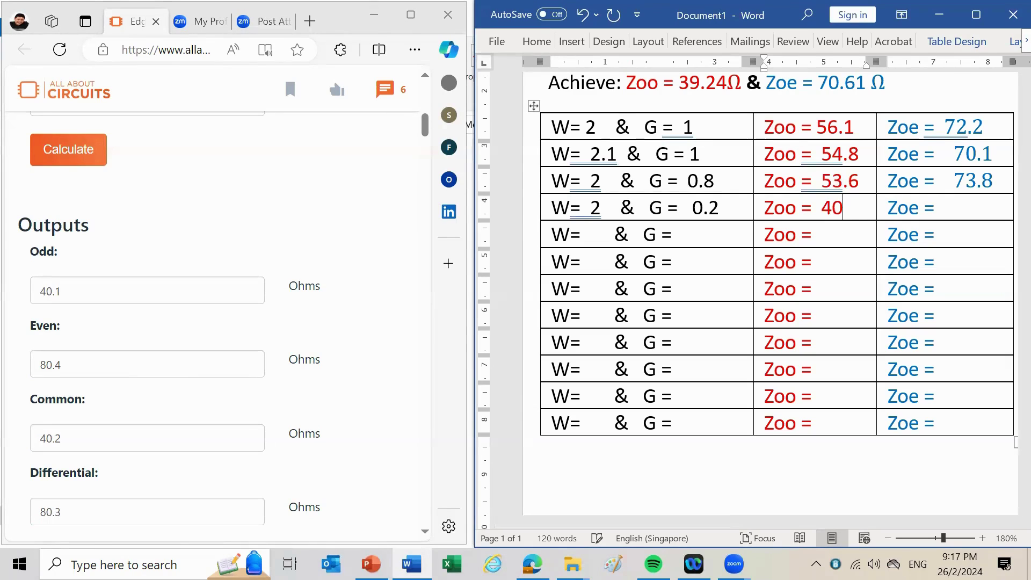
type(".1")
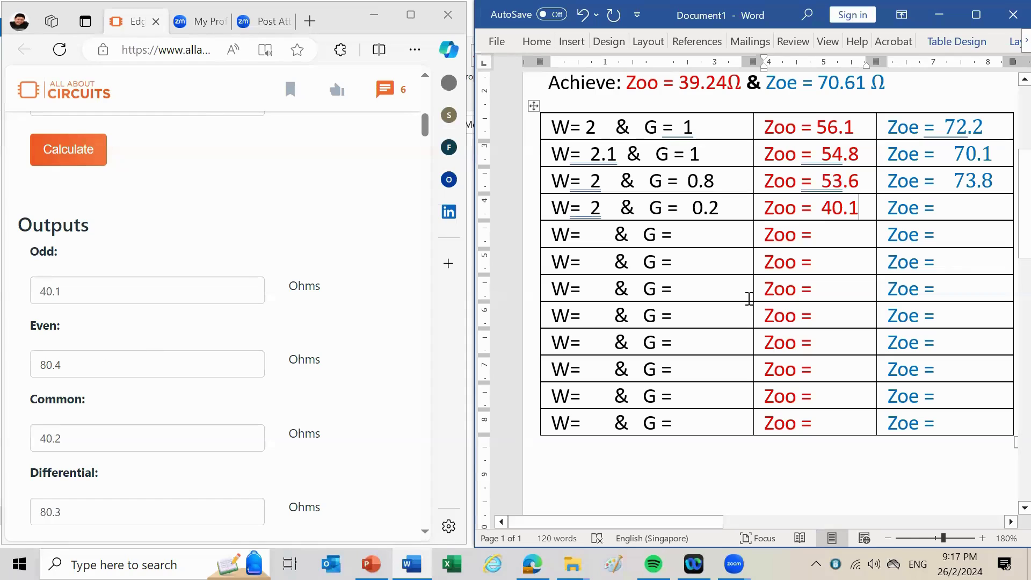
left_click(953, 208)
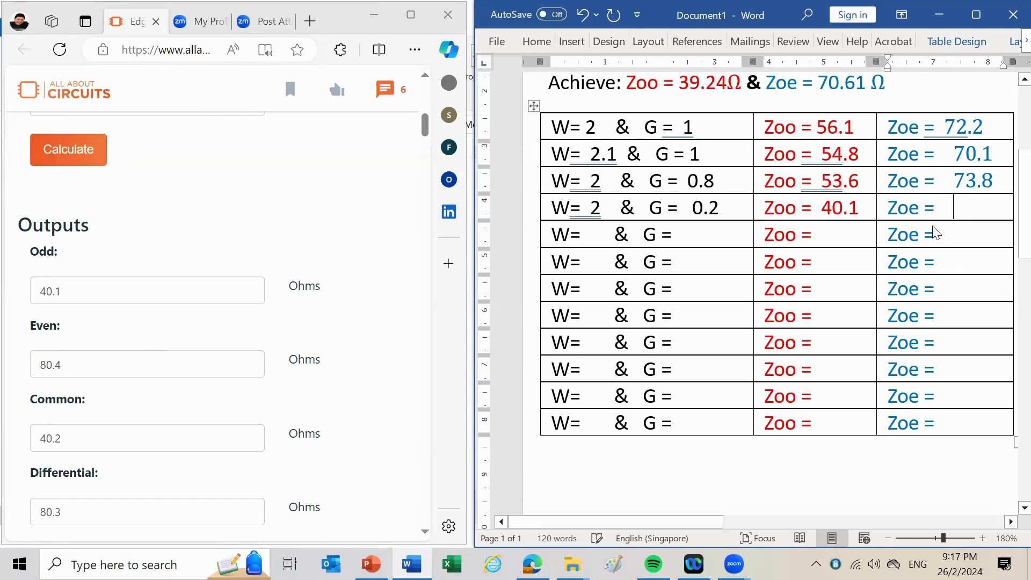
type("80")
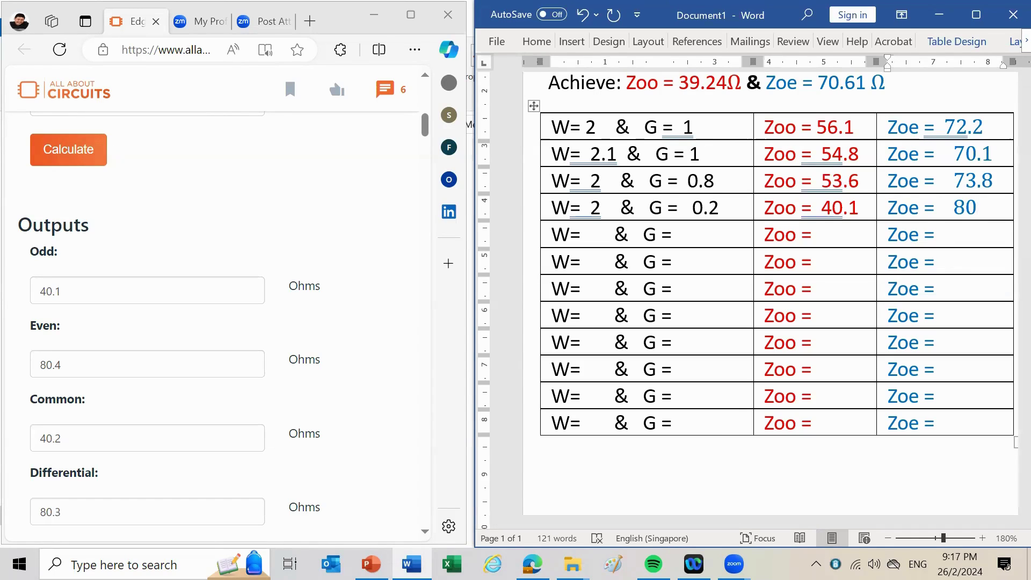
type(".4")
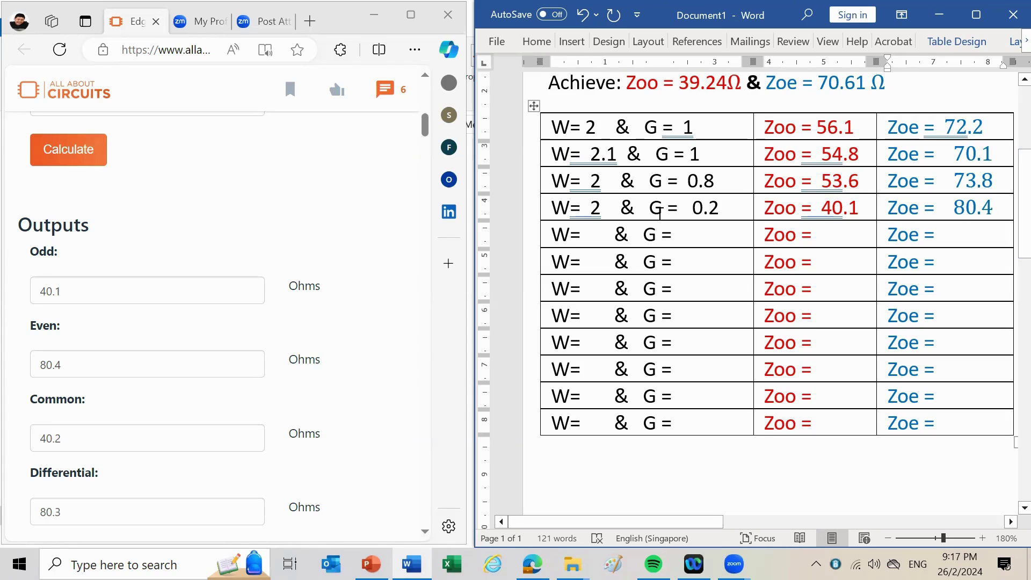
Step: Enter W= 2.4 and G= 0.2 in the fifth table row
left_click_drag(603, 209, 572, 210)
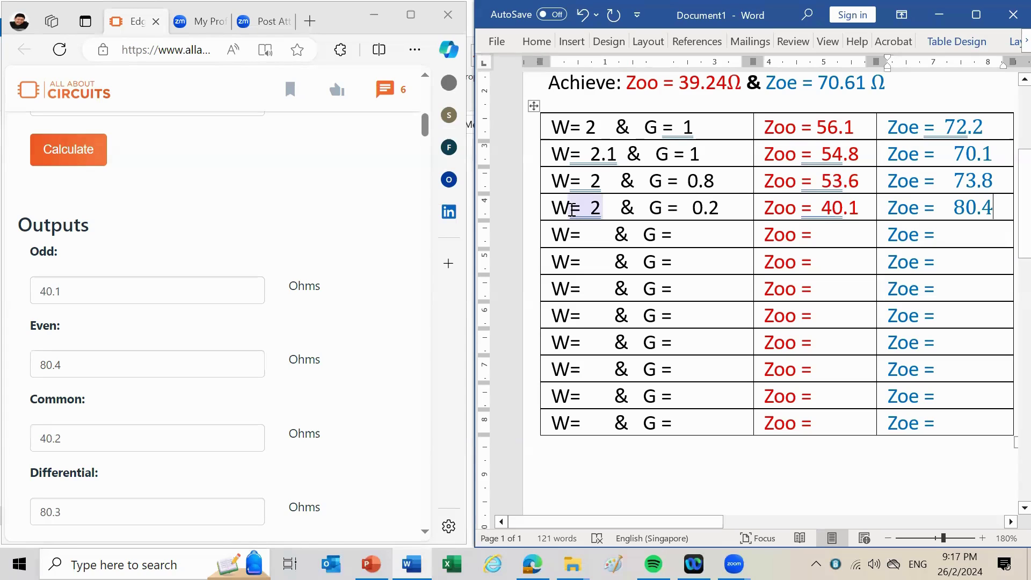
left_click(591, 207)
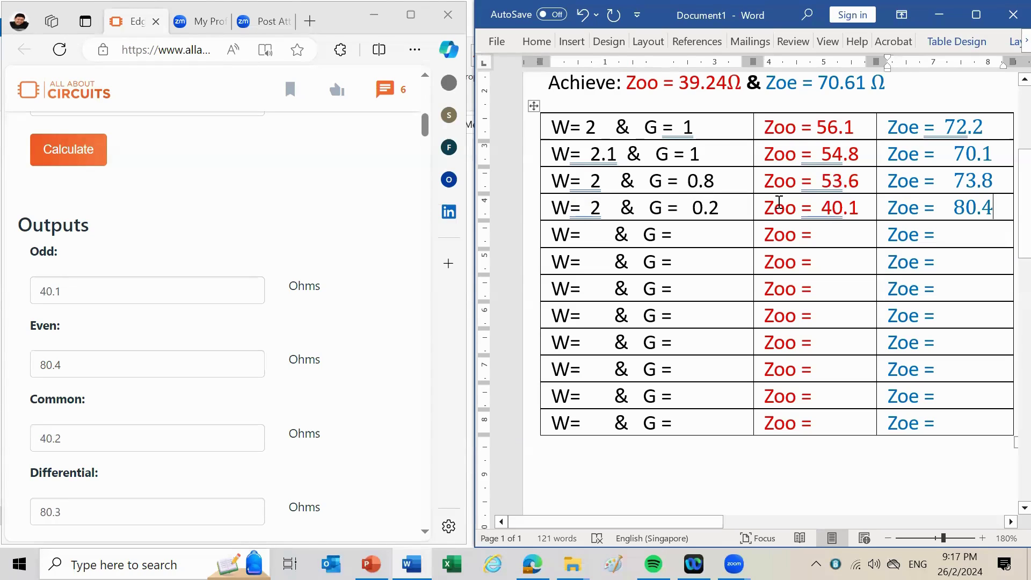
left_click(589, 235)
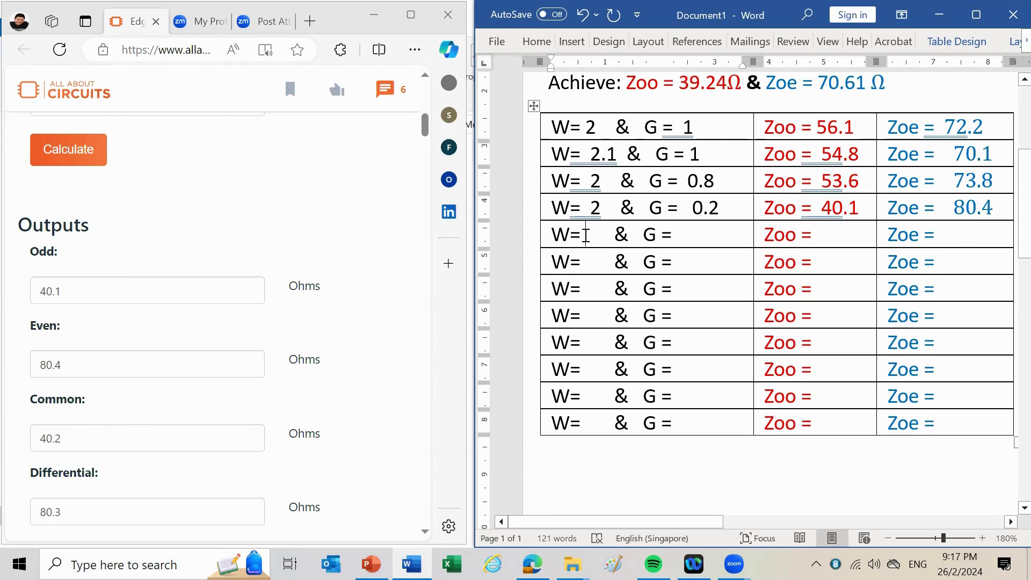
type("2.4")
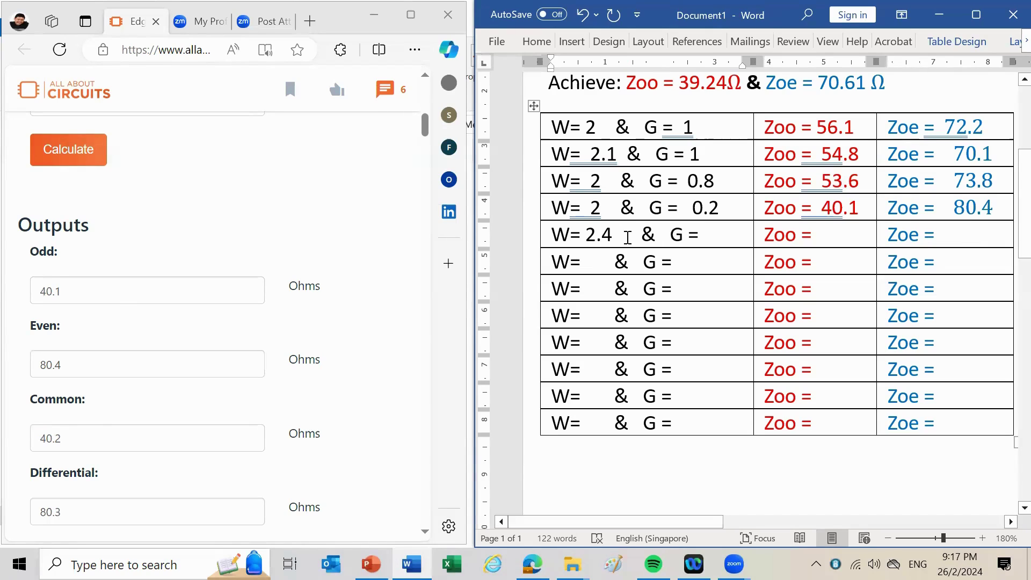
key("Delete")
key("Delete")
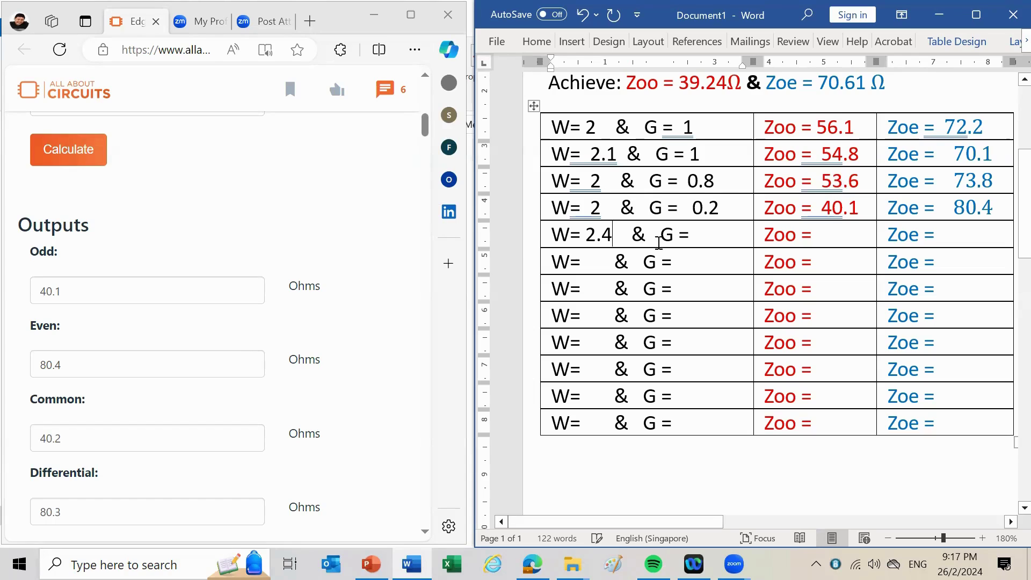
key("Delete")
left_click(681, 238)
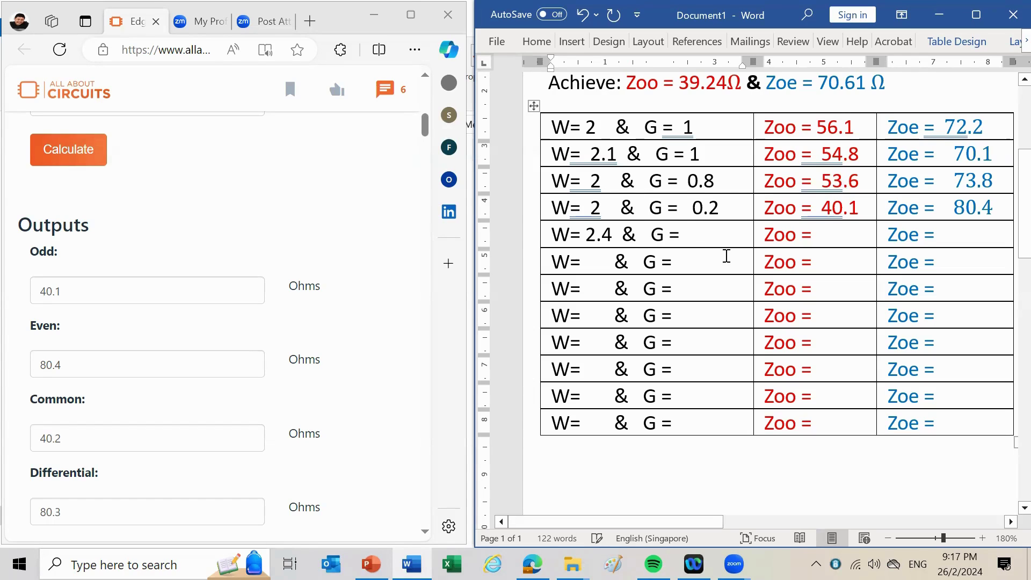
type("0.")
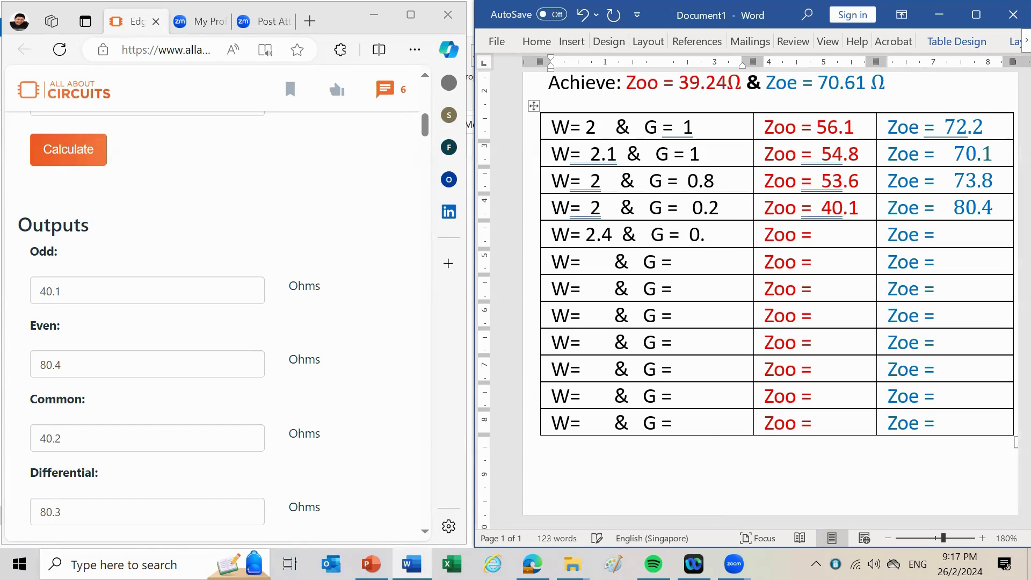
type("2")
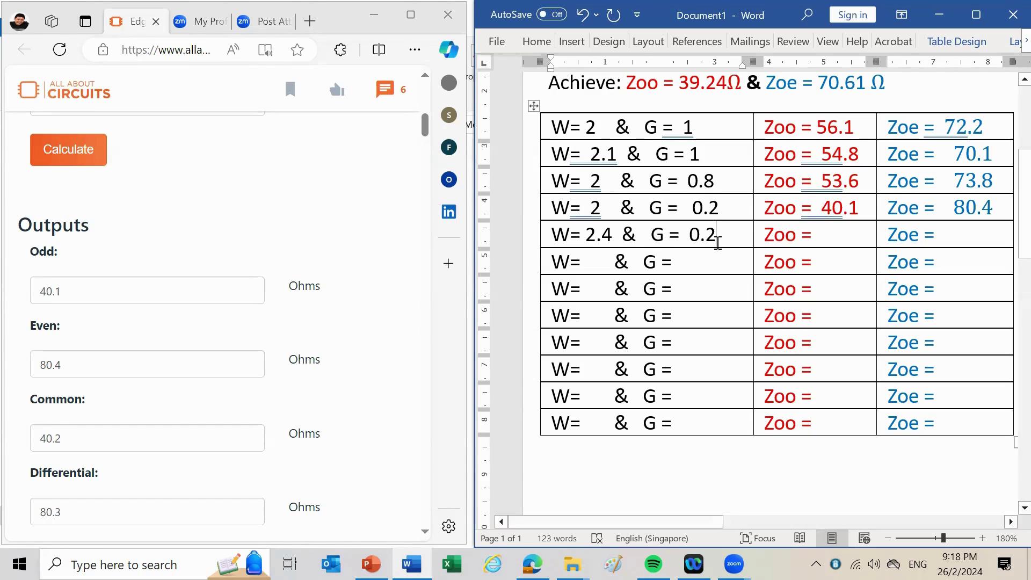
Step: Recalculate with trace width 2.4 and record Zoo = 37.5 and Zoe = 70.8 in row 5
scroll(206, 265, "up", 5)
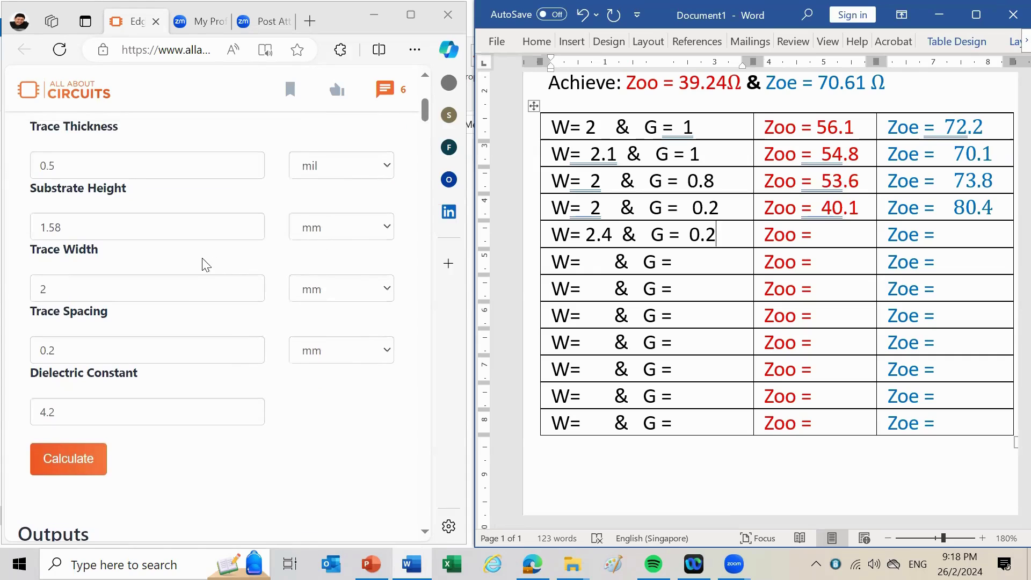
left_click(57, 289)
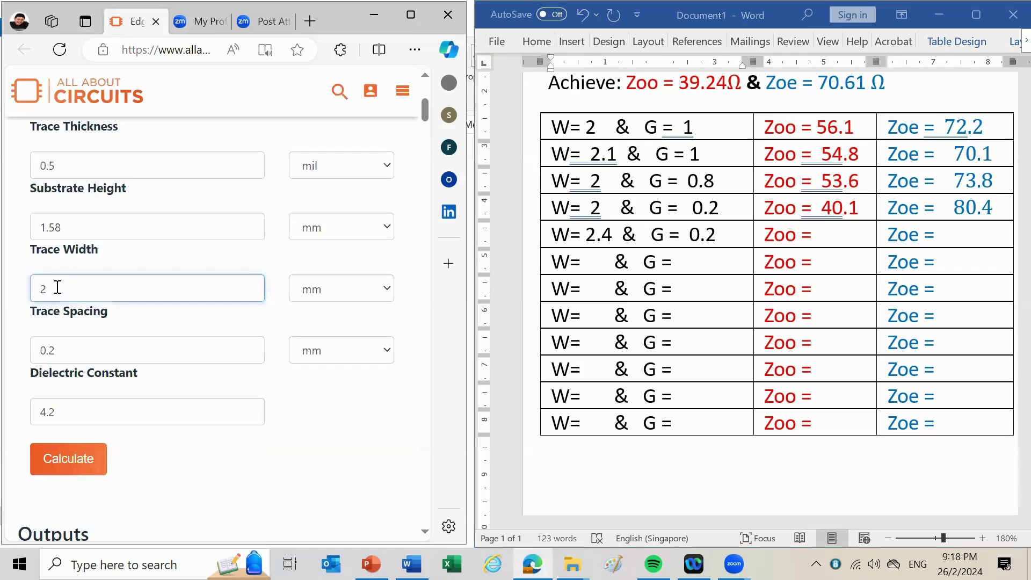
type(".4")
left_click(80, 463)
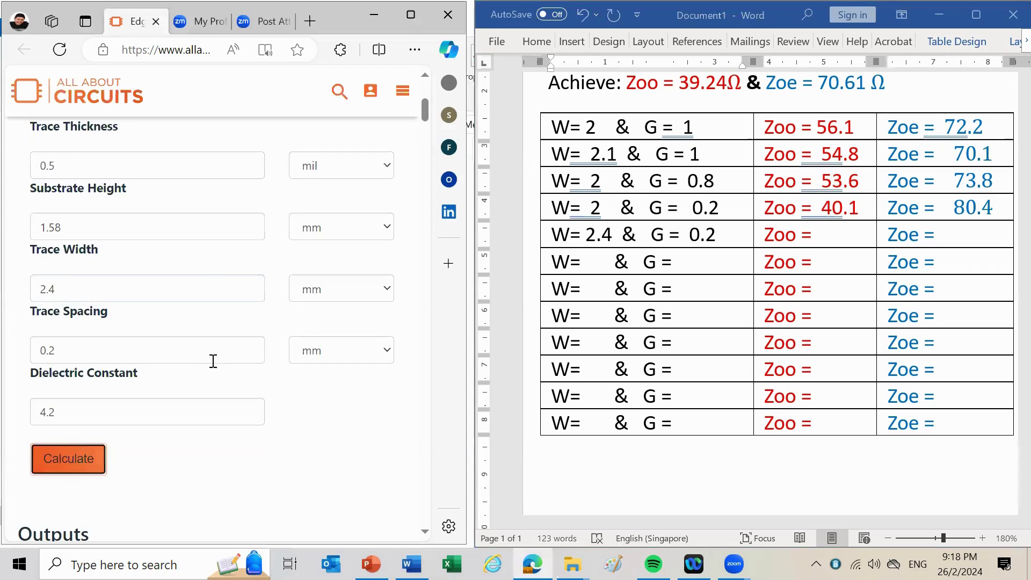
scroll(213, 361, "down", 5)
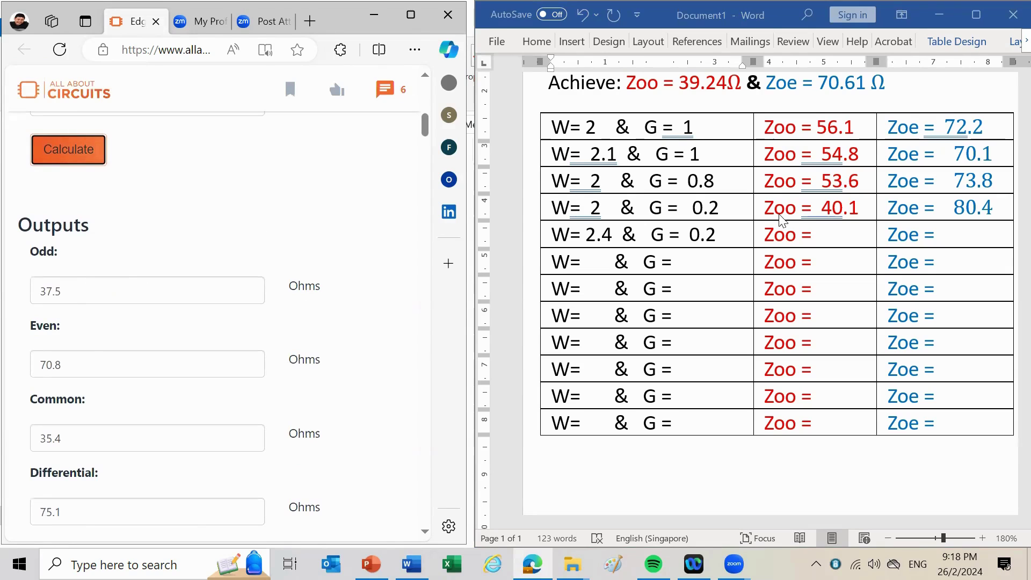
left_click(829, 234)
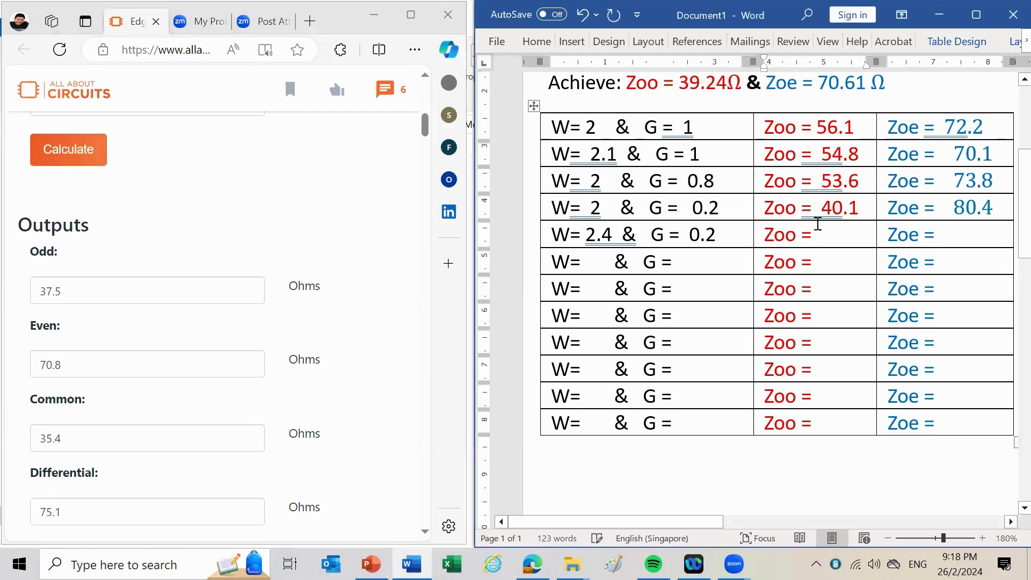
type("37")
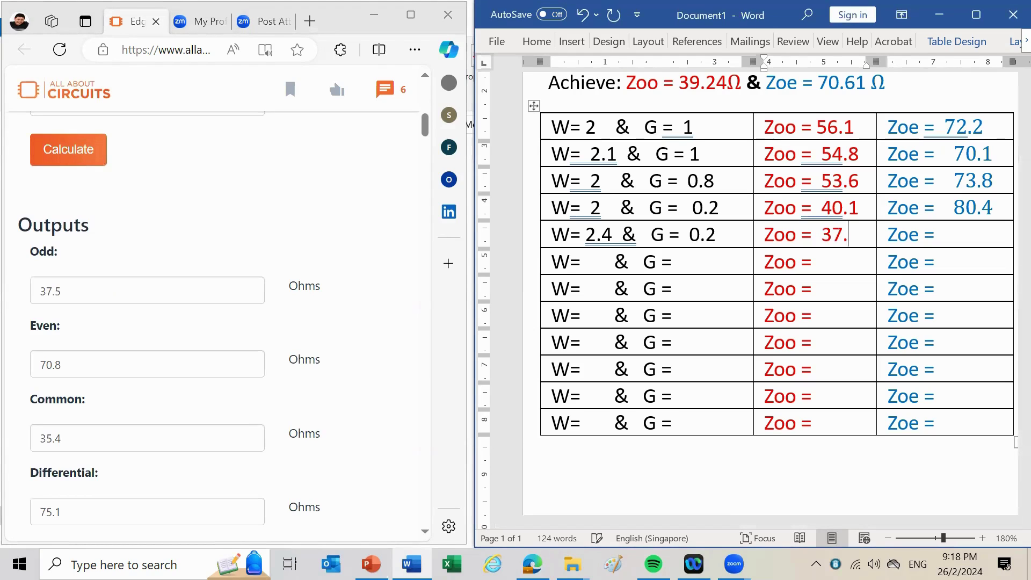
type(".5")
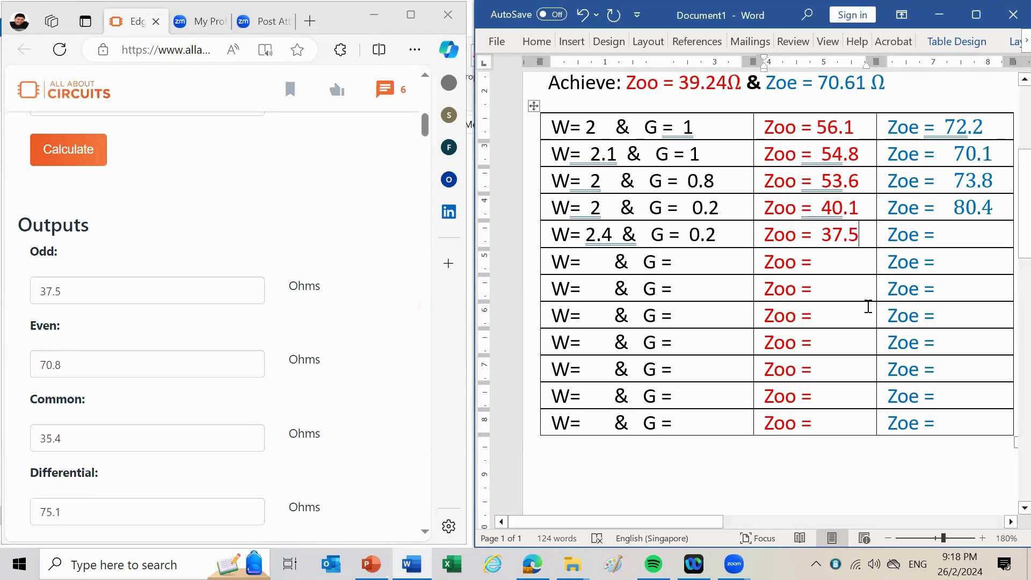
left_click(961, 235)
type("70")
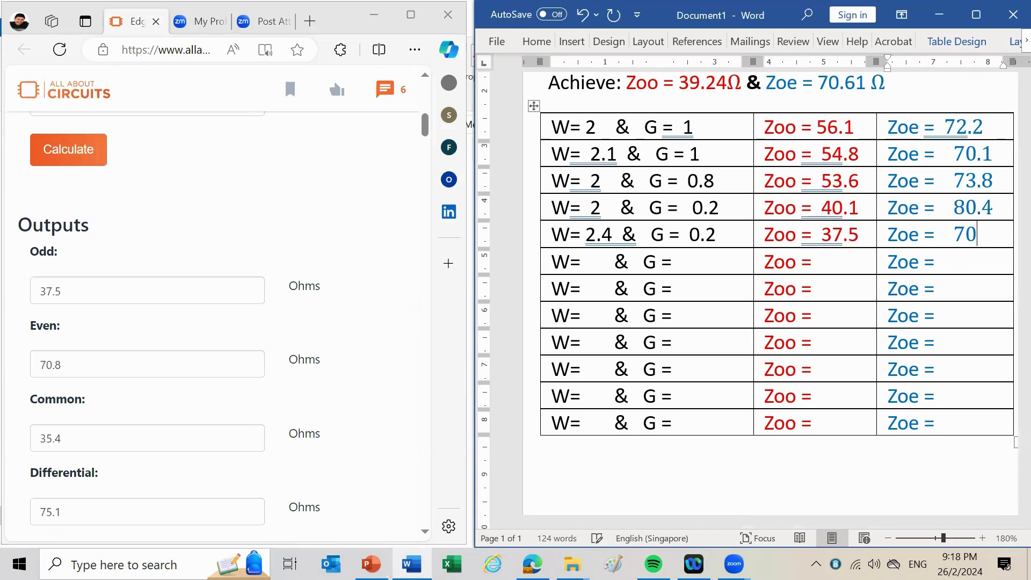
type(".8")
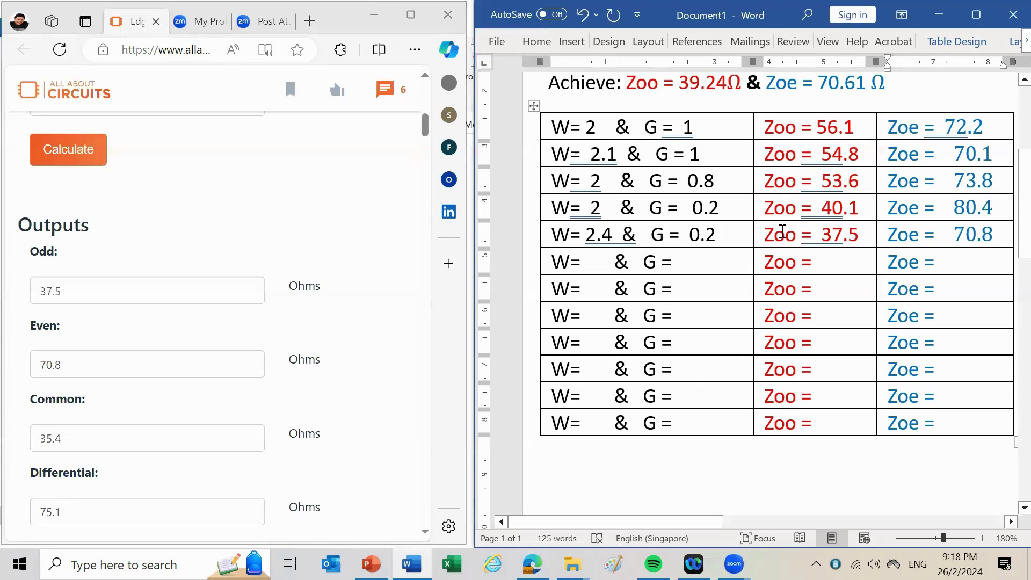
Step: Highlight the 37.5 result, then enter W= 2.4 and G= 0.25 in row 6
left_click_drag(817, 239, 844, 233)
left_click(586, 261)
type("2.4")
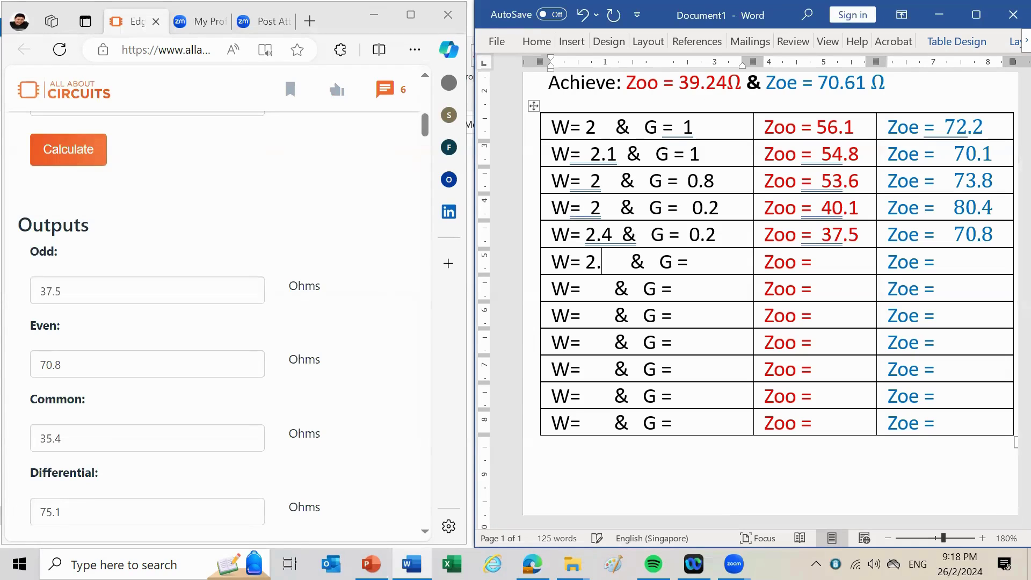
key("Delete")
key("Delete")
key("Delete")
left_click(705, 264)
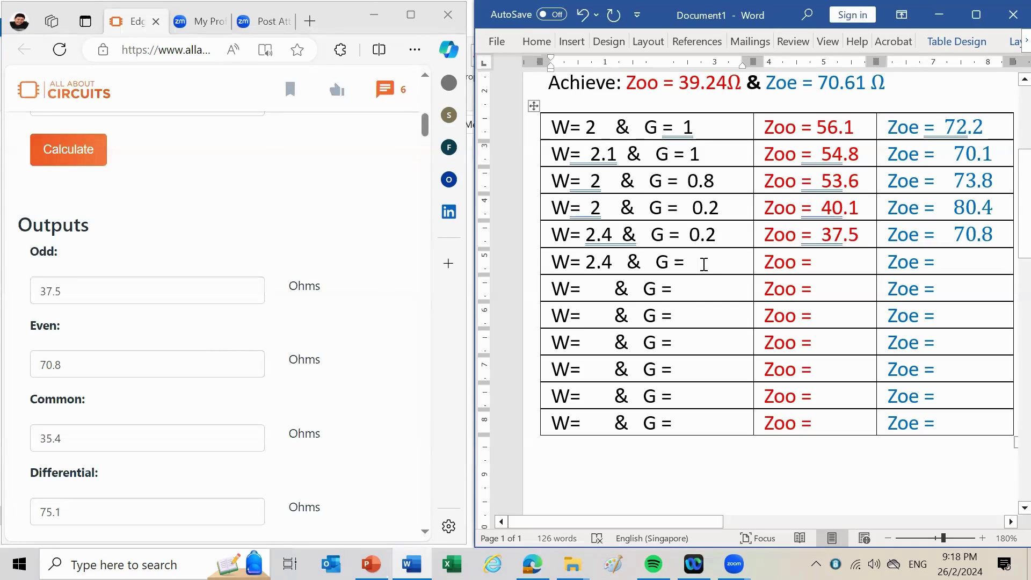
type("0.25")
Step: Change the calculator's trace spacing to 0.25 mm and recalculate
scroll(199, 236, "up", 5)
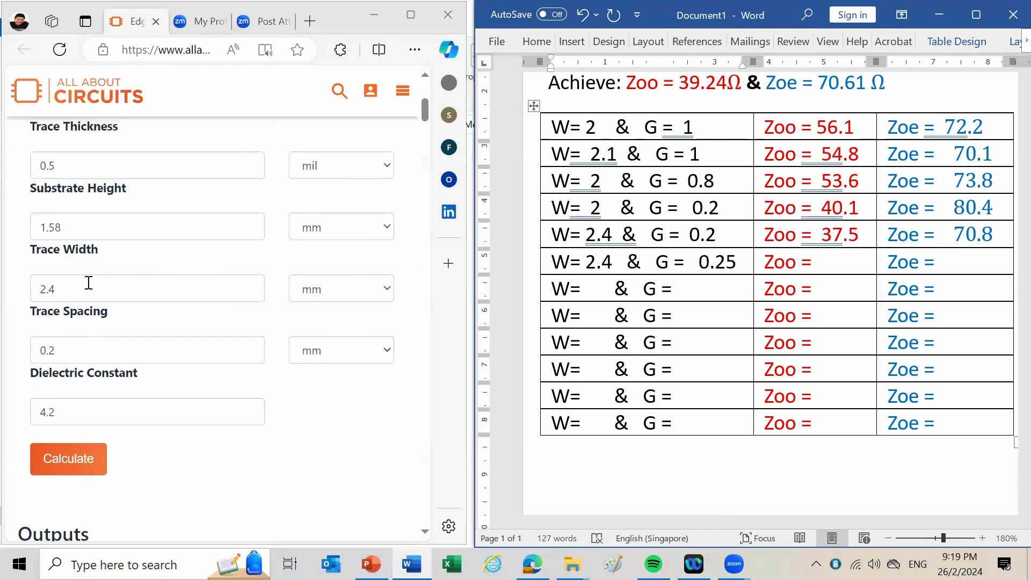
left_click(96, 351)
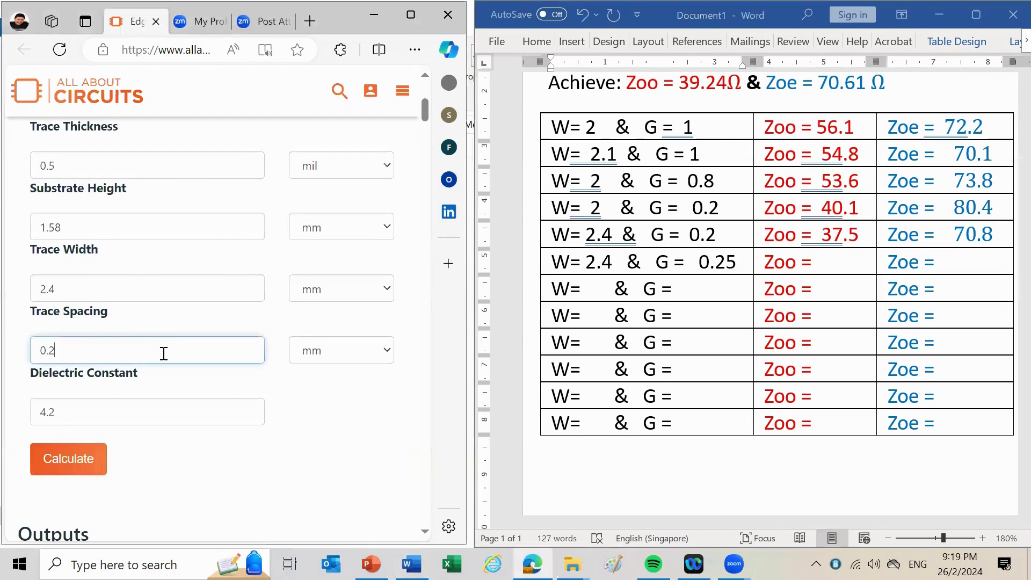
type("5")
left_click(76, 458)
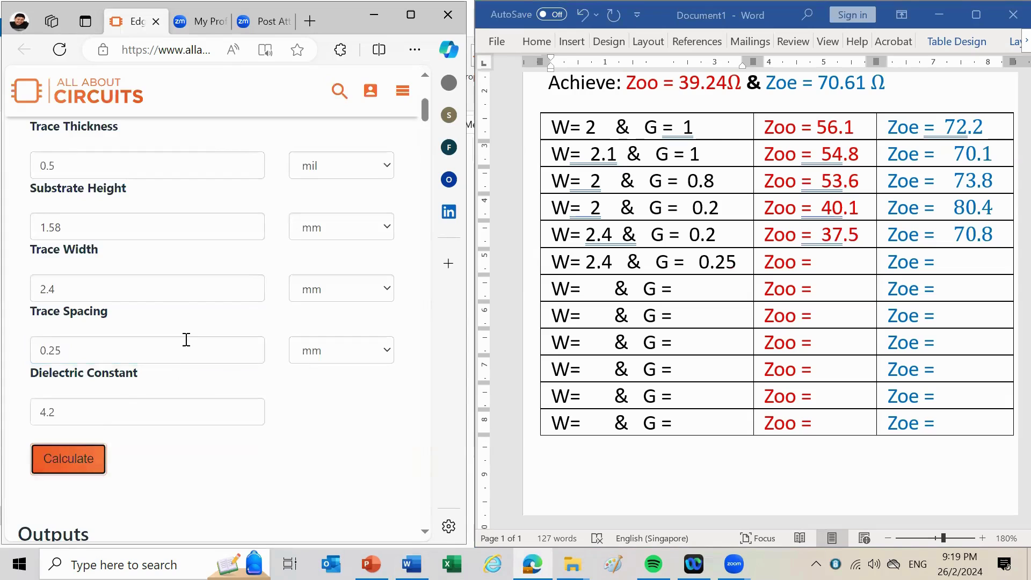
scroll(188, 346, "down", 5)
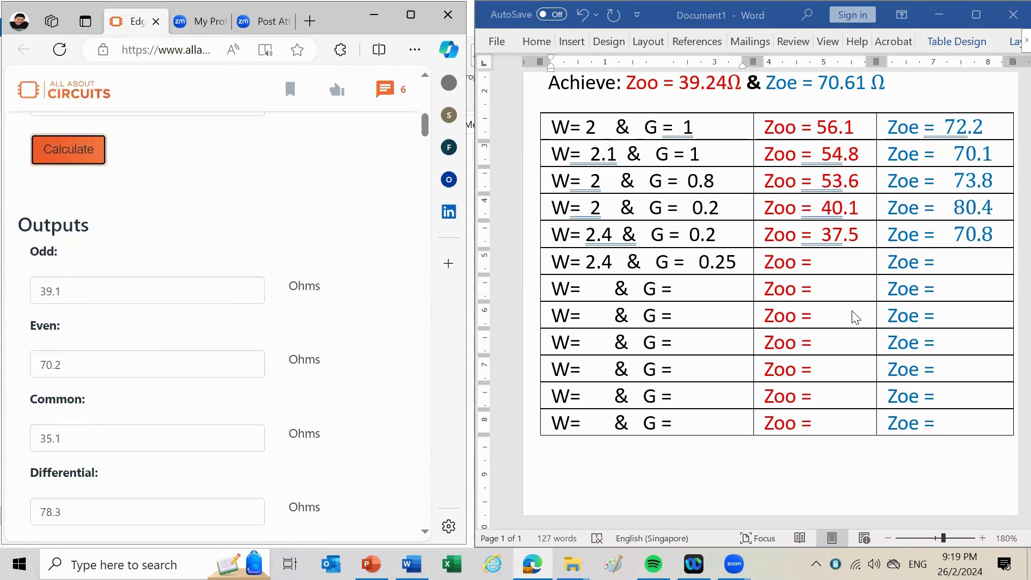
Step: Record Zoo = 39.1 and Zoe = 70.2 in row 6 and highlight the 39.1 result
left_click(825, 262)
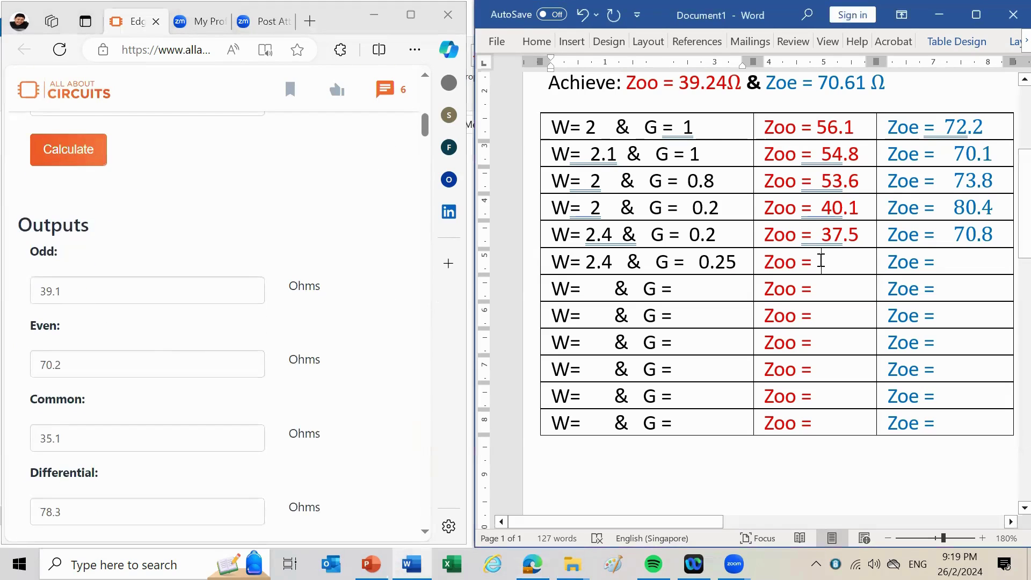
type("3")
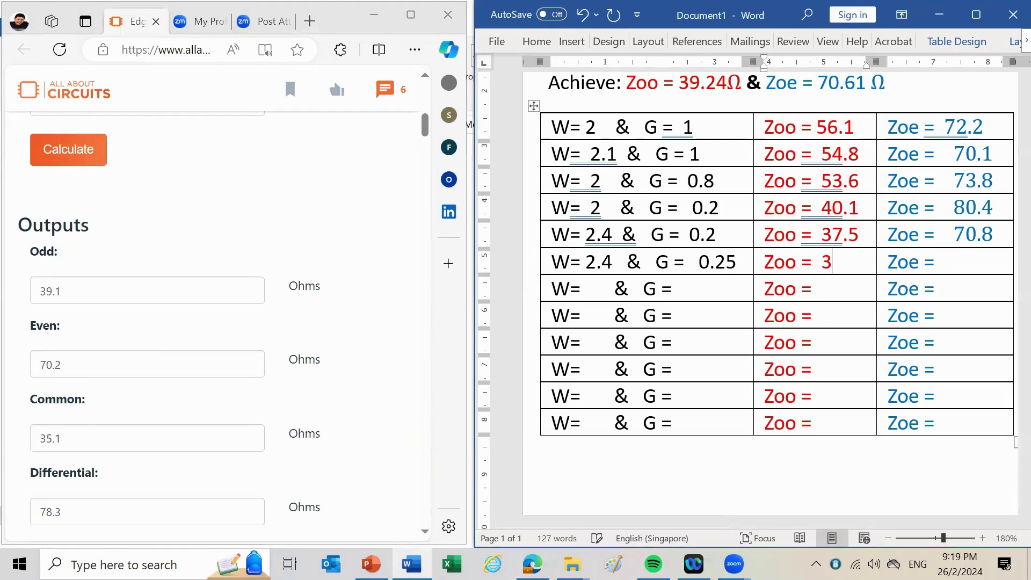
type("9.1")
left_click(956, 266)
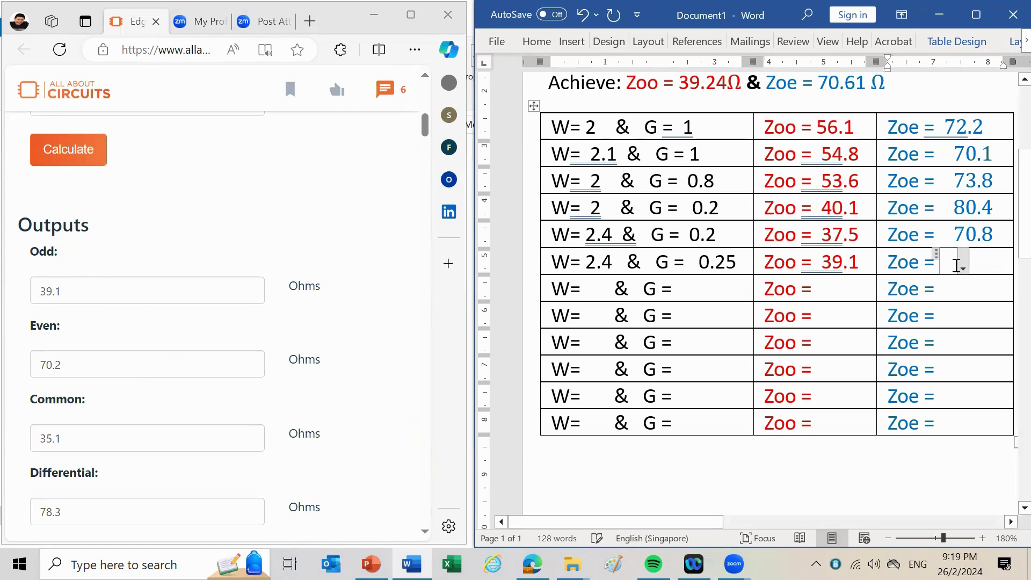
type("70.")
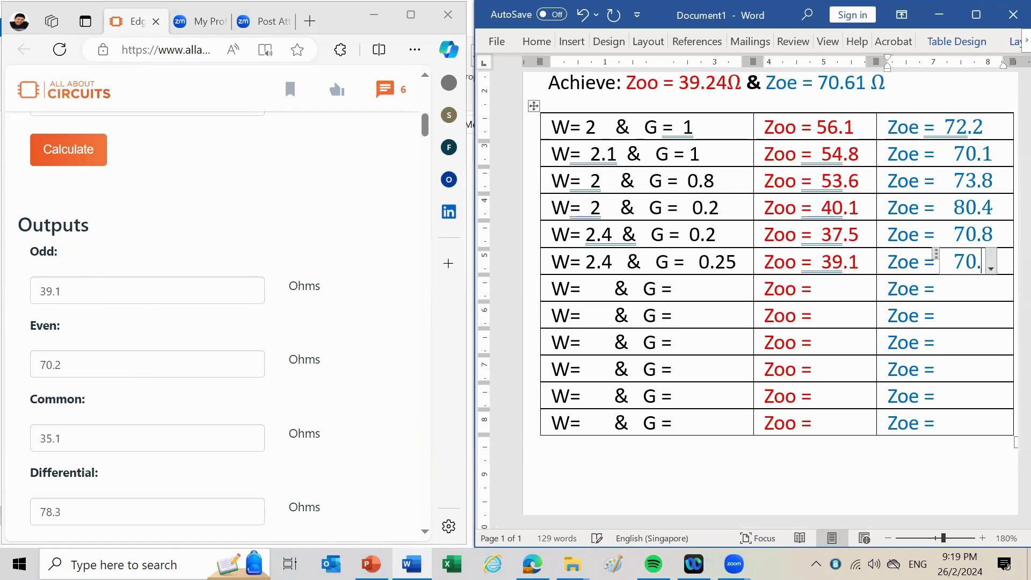
type("2")
left_click(844, 311)
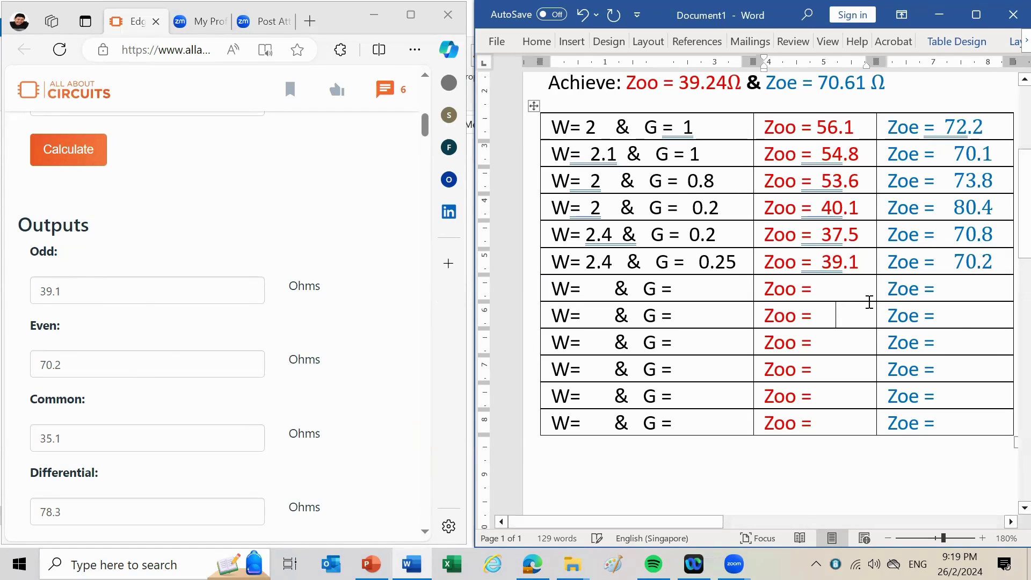
left_click_drag(800, 261, 837, 263)
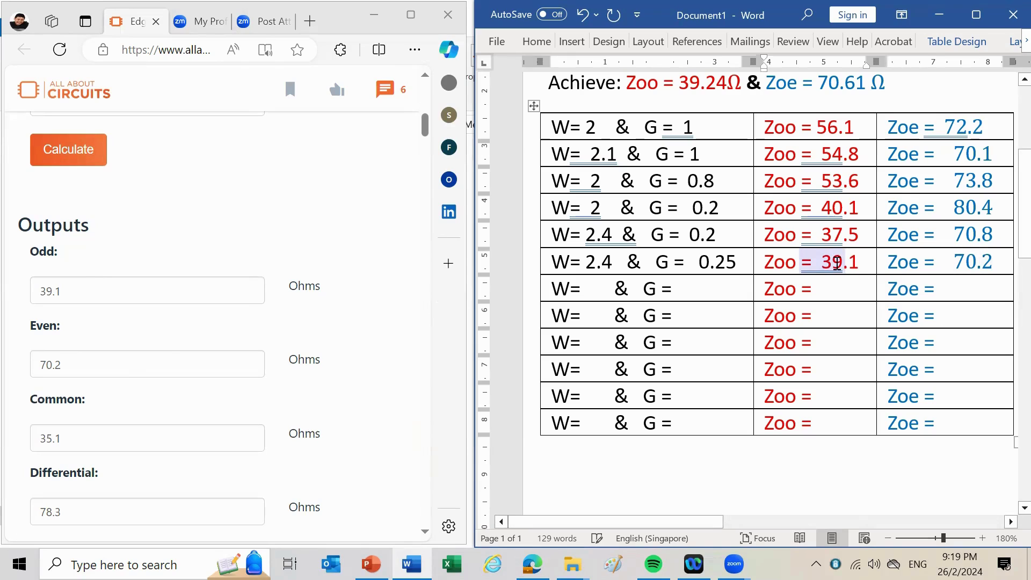
left_click(838, 263)
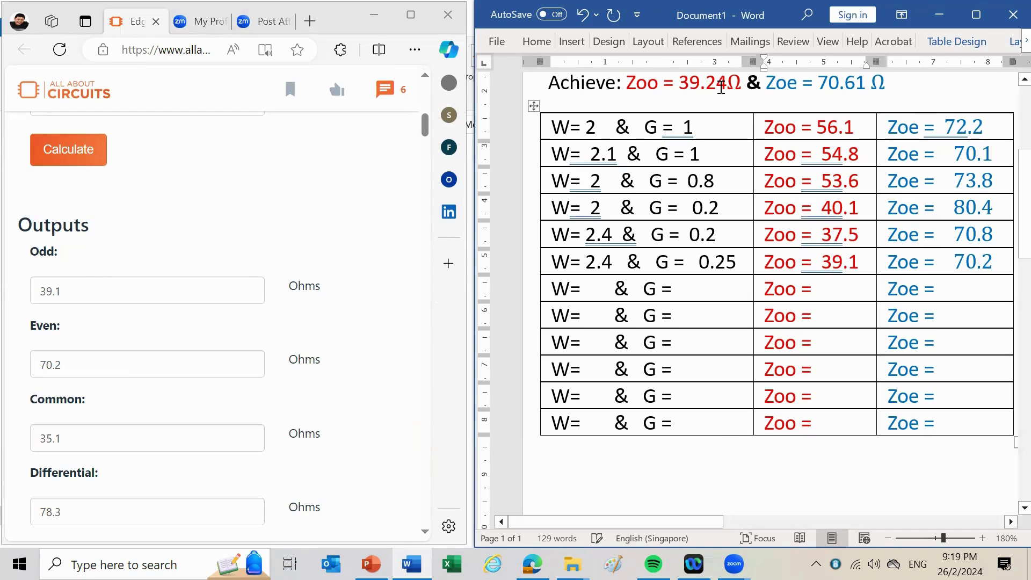
double_click(977, 263)
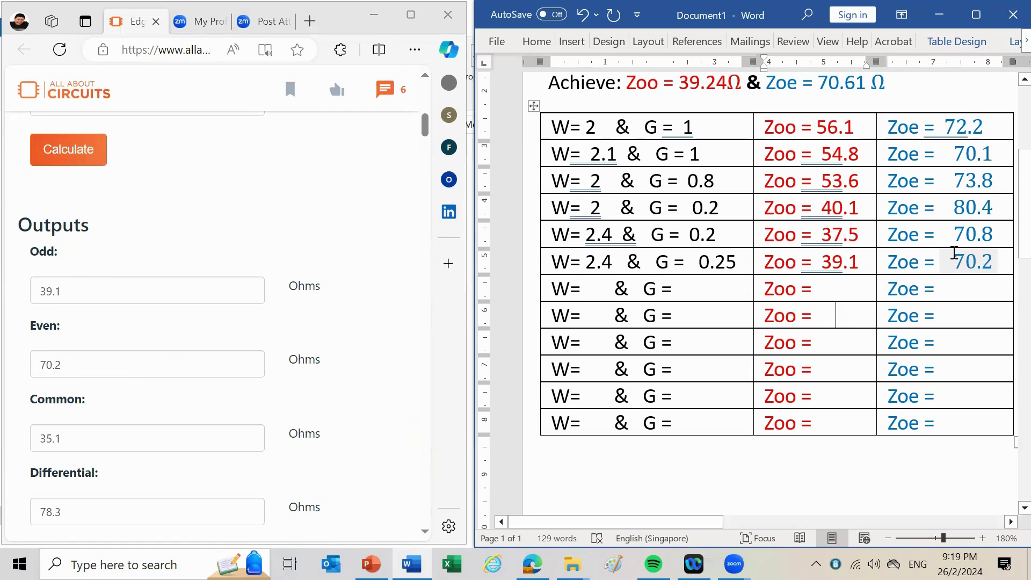
left_click(591, 263)
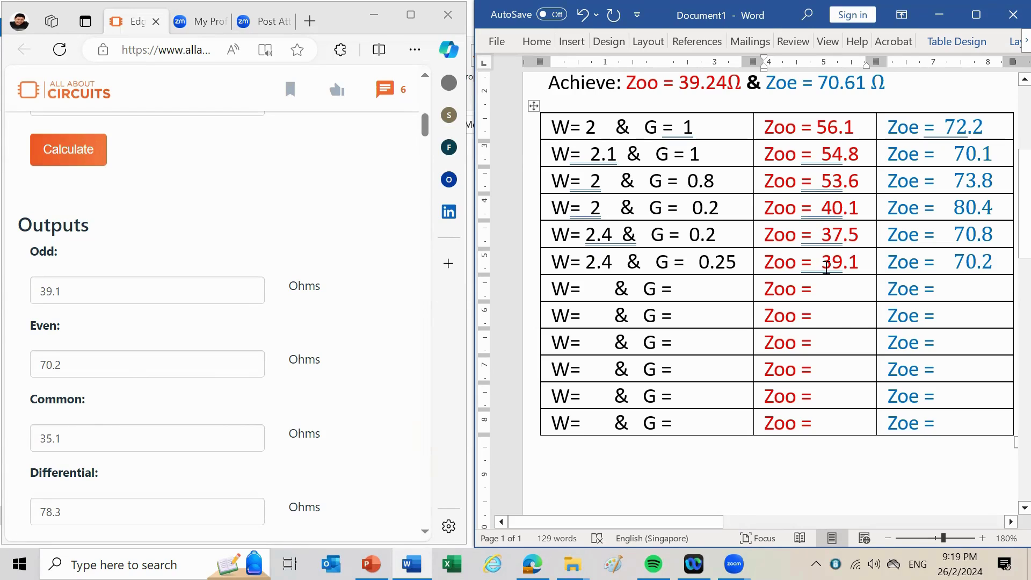
left_click_drag(801, 264, 845, 266)
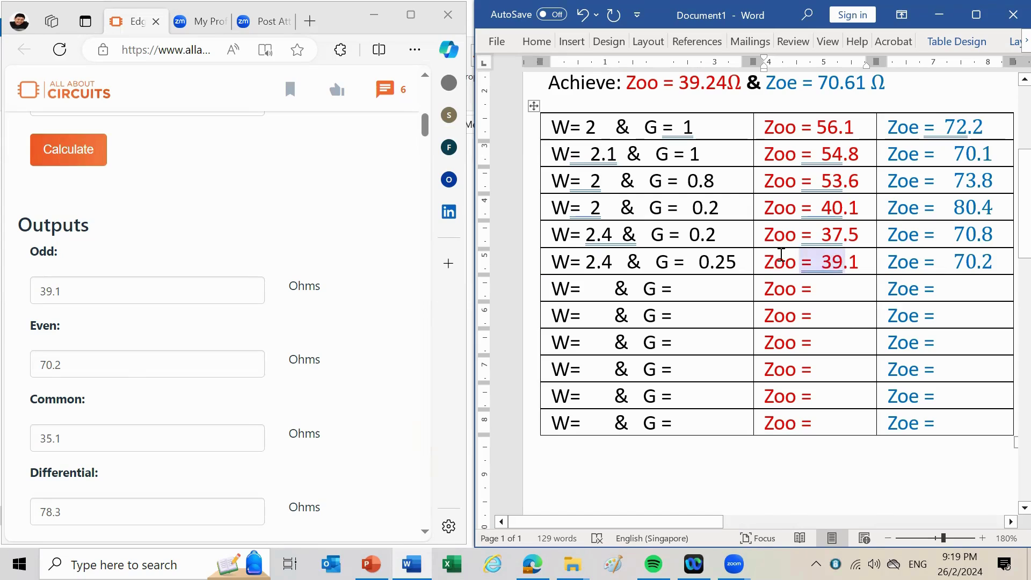
left_click(852, 268)
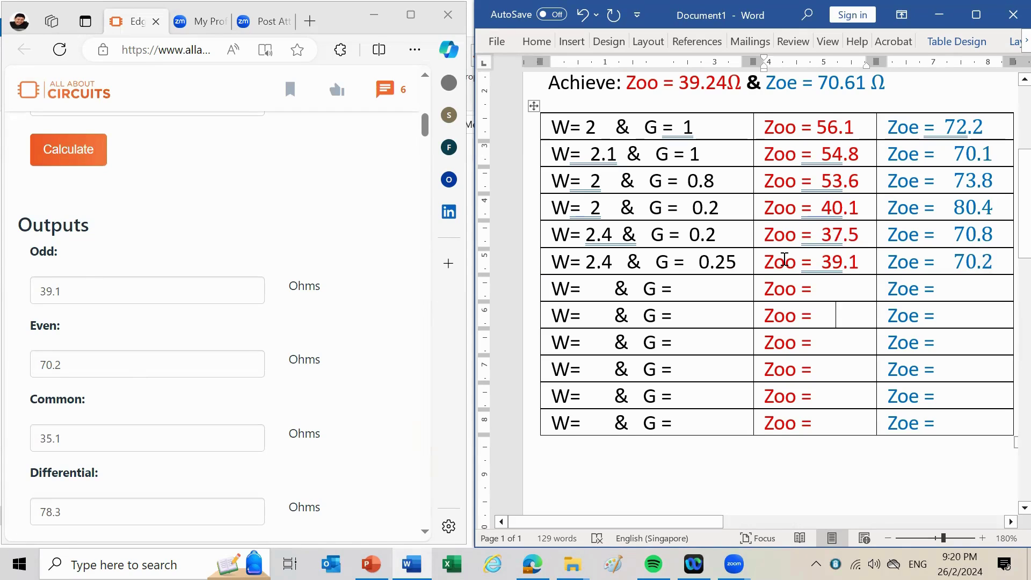
left_click_drag(634, 244, 585, 244)
left_click(604, 253)
left_click(576, 267)
left_click_drag(807, 265, 846, 253)
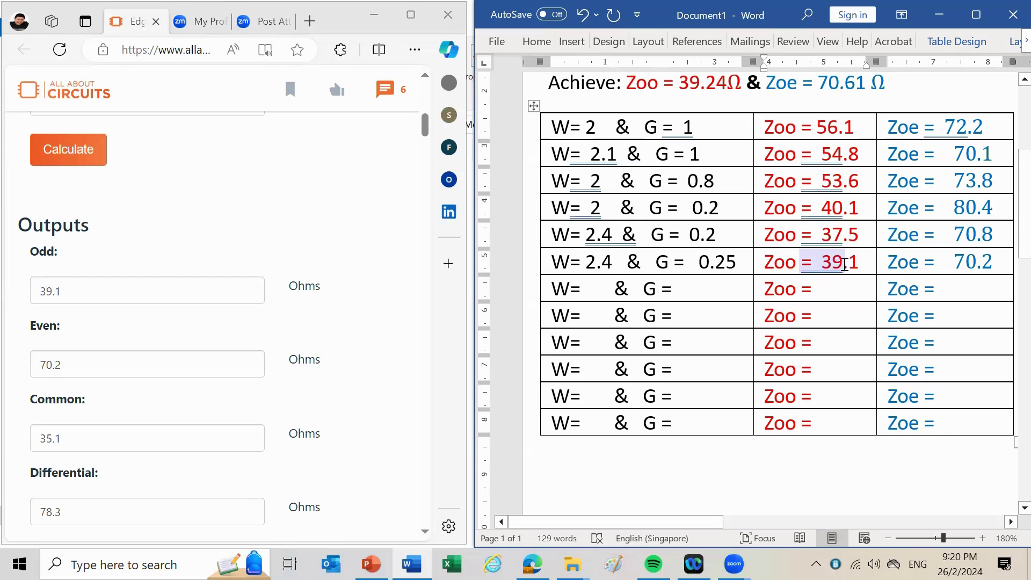
left_click(975, 256)
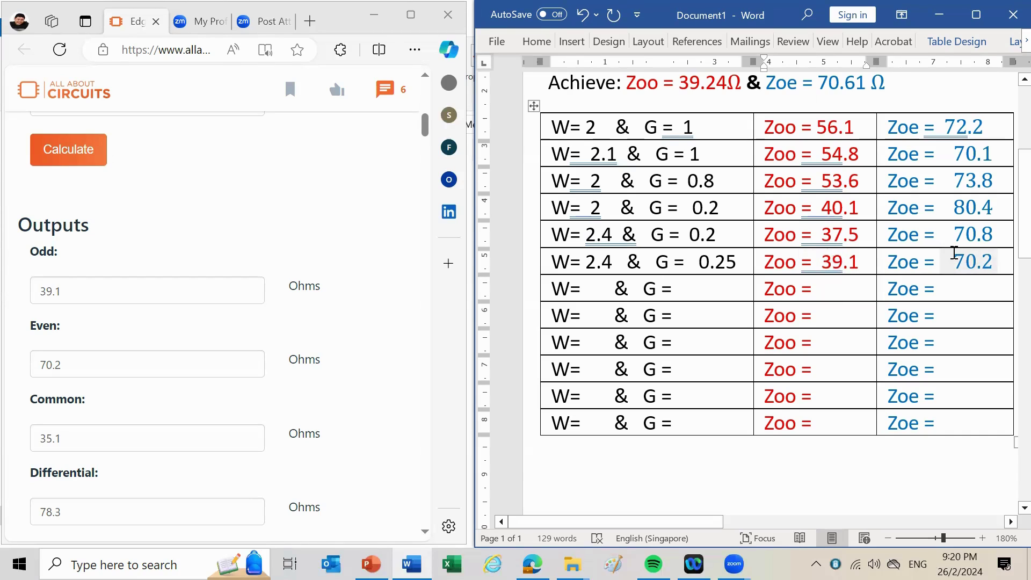
left_click(817, 97)
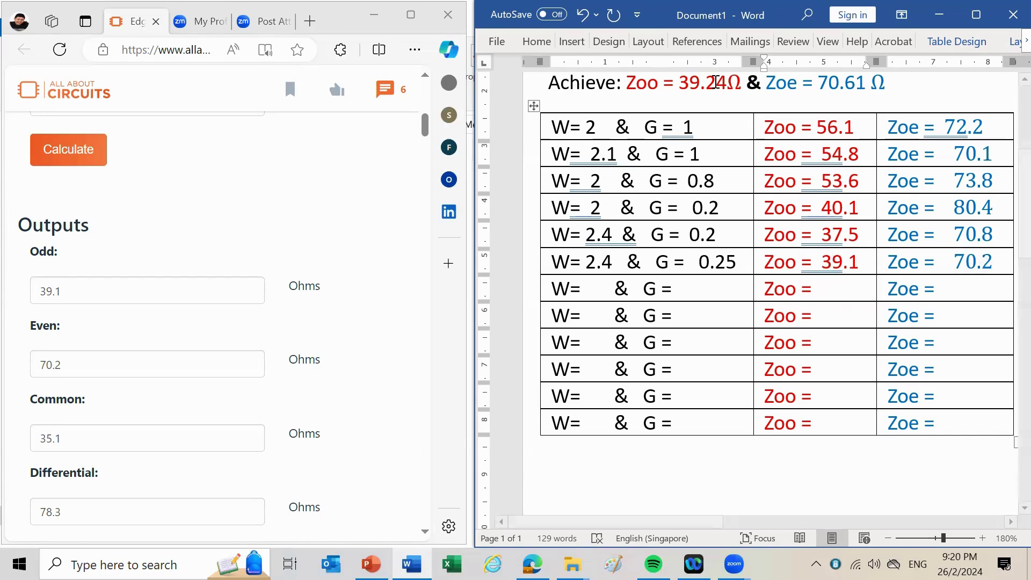